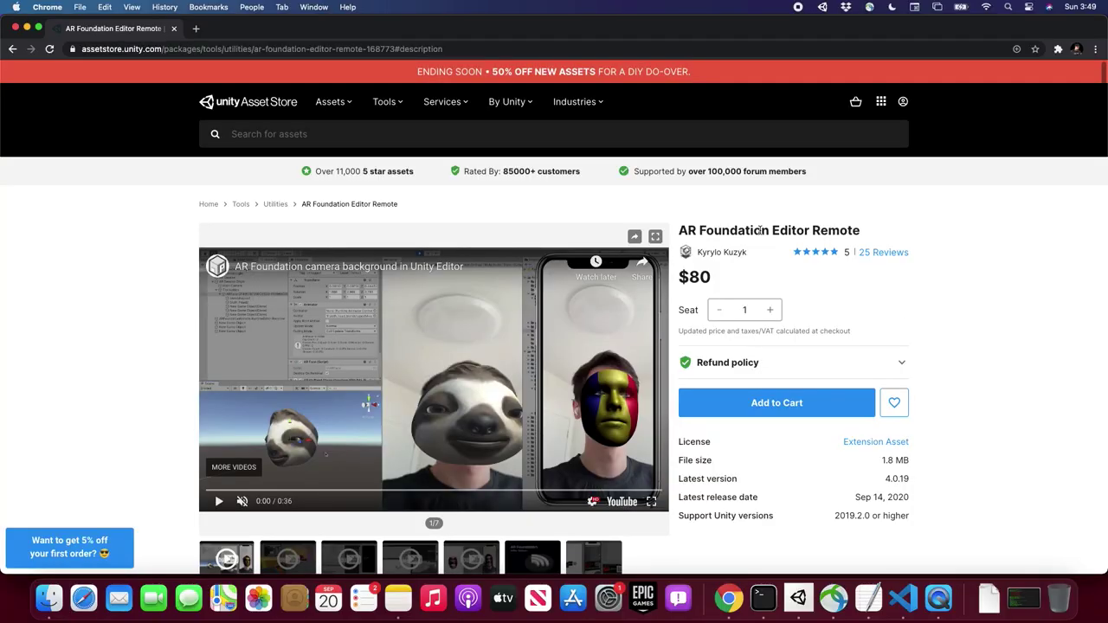
Highlight the AR Foundation Editor Remote title and publisher, then scroll down to the Description feature list
left_click_drag(680, 229, 838, 247)
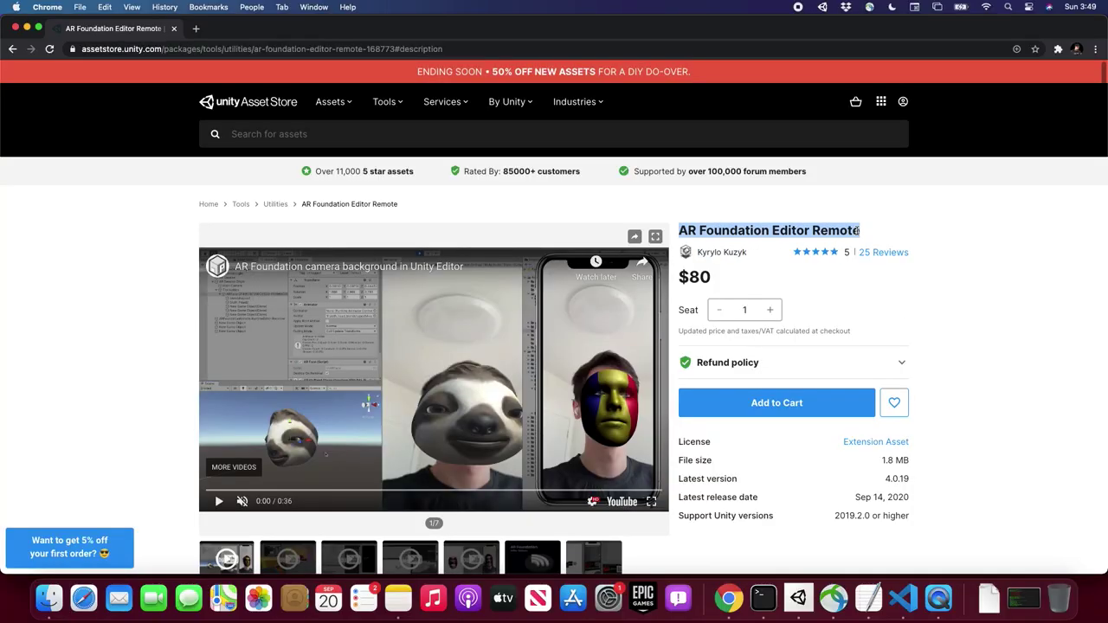
scroll(941, 341, "down", 3)
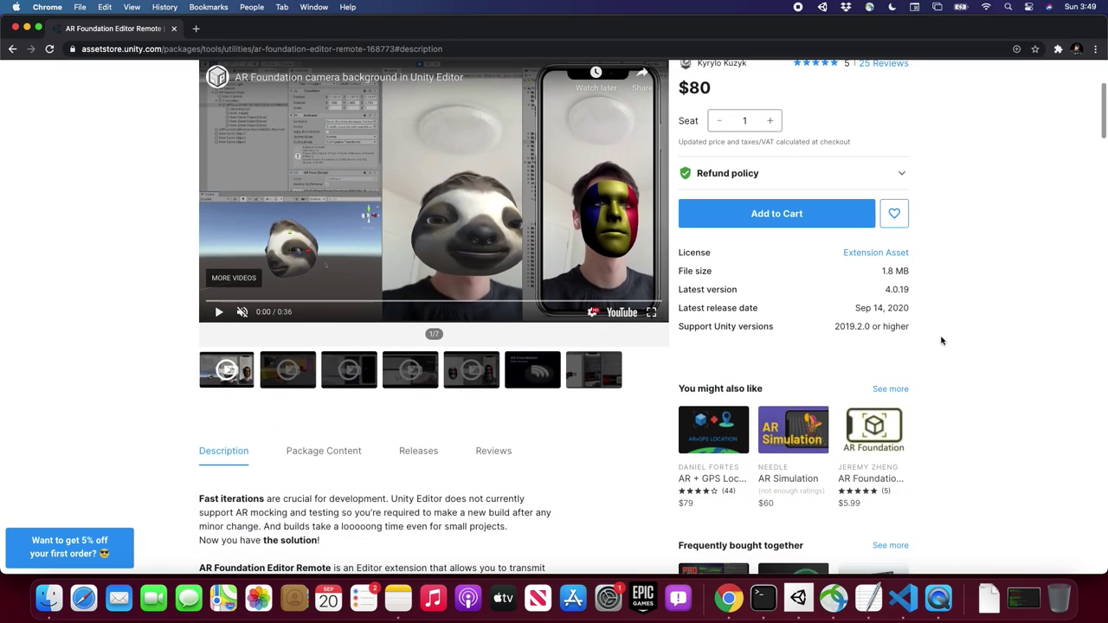
scroll(942, 340, "up", 2)
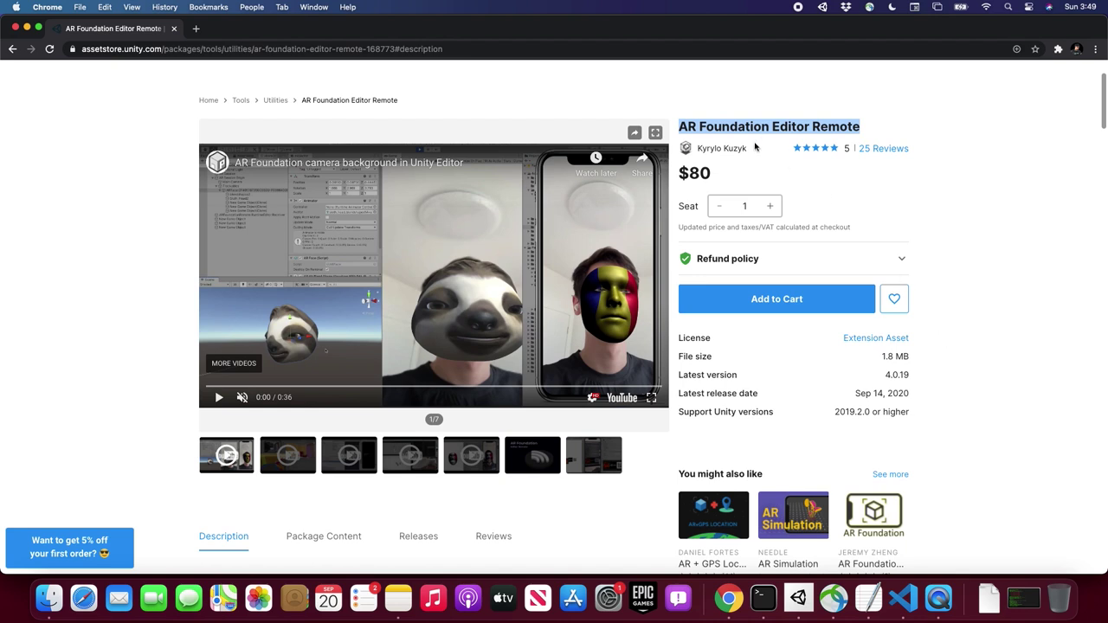
left_click_drag(755, 151, 704, 148)
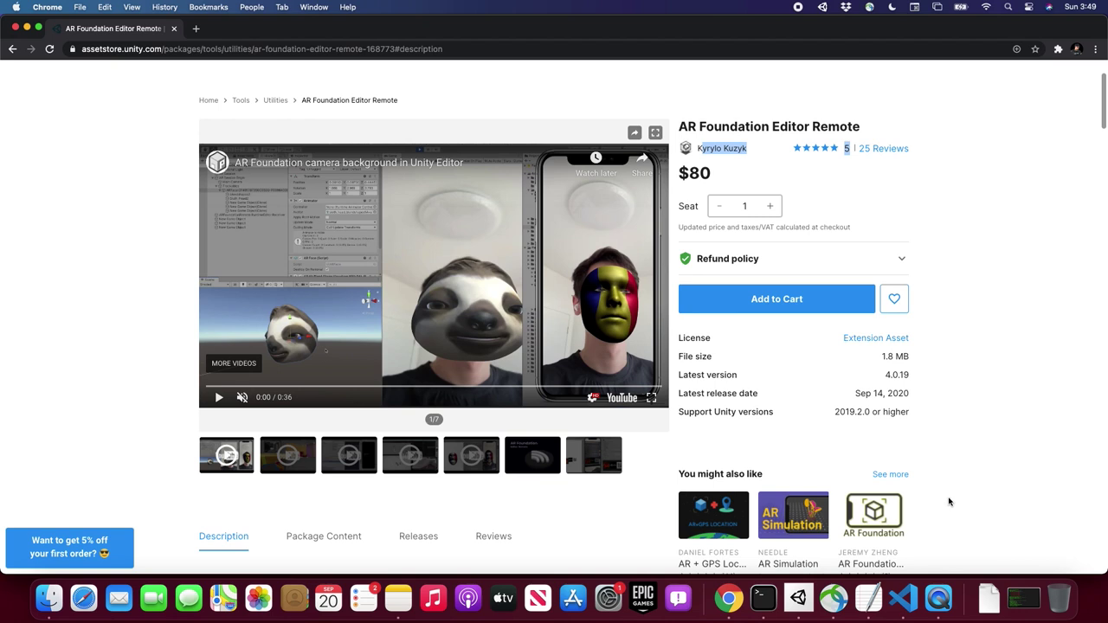
scroll(952, 498, "down", 1)
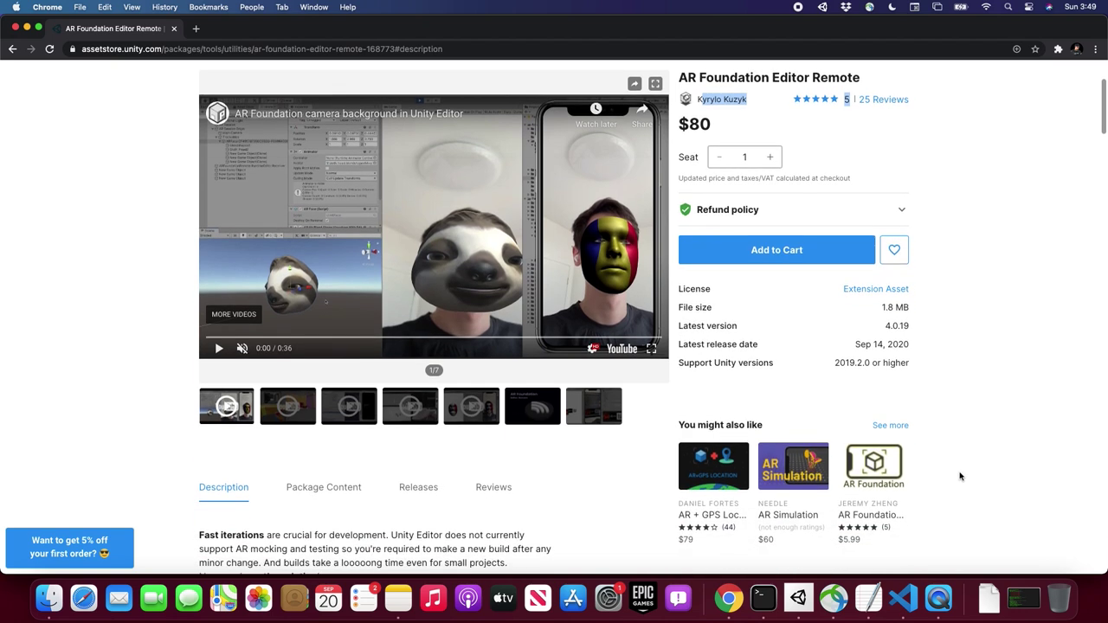
scroll(471, 469, "down", 8)
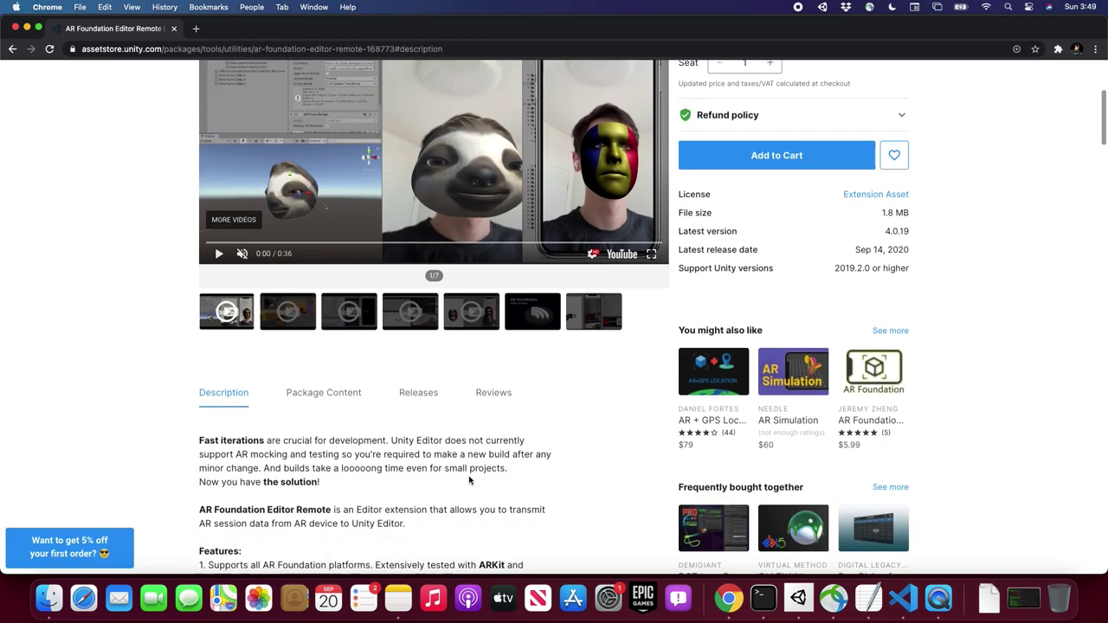
scroll(469, 481, "down", 5)
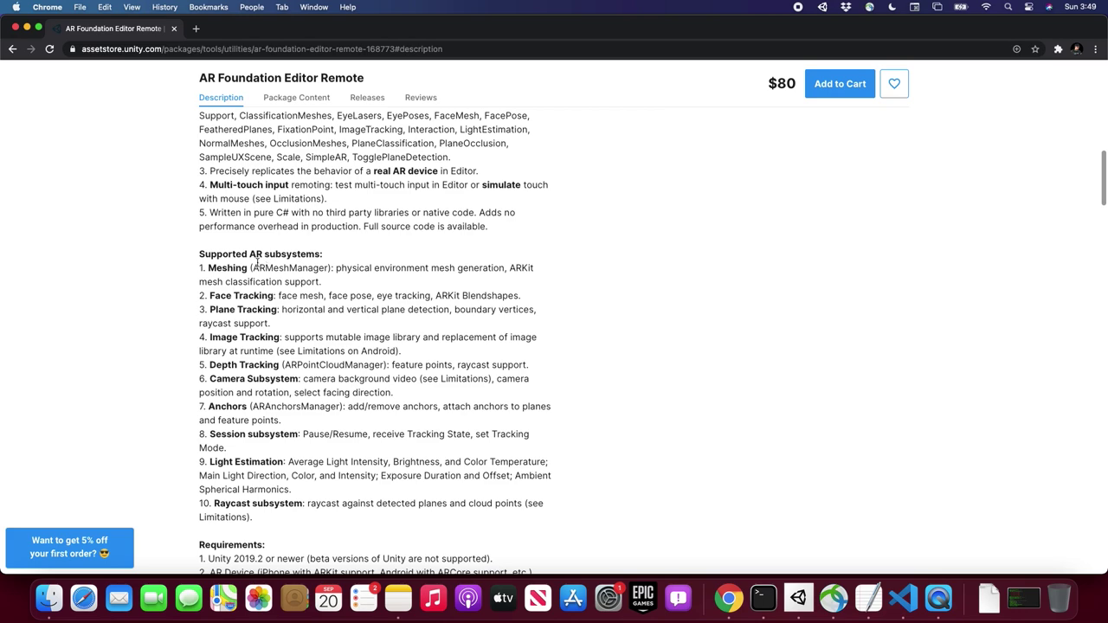
Highlight 'Meshing' and read through the Requirements, Plugin workflow and Limitations sections
double_click(237, 270)
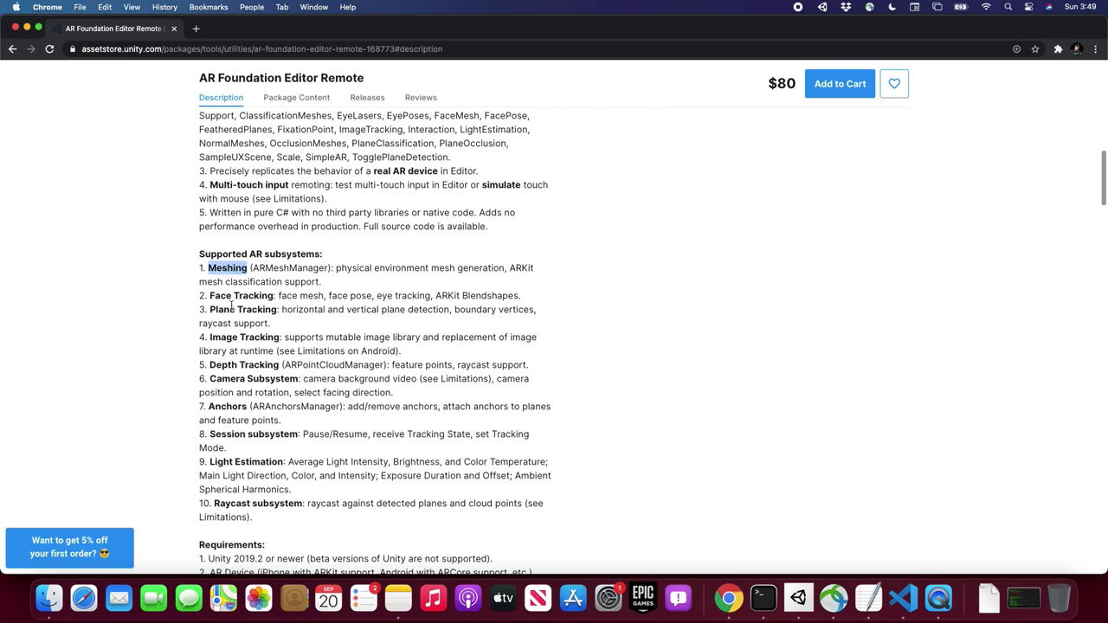
scroll(295, 424, "down", 2)
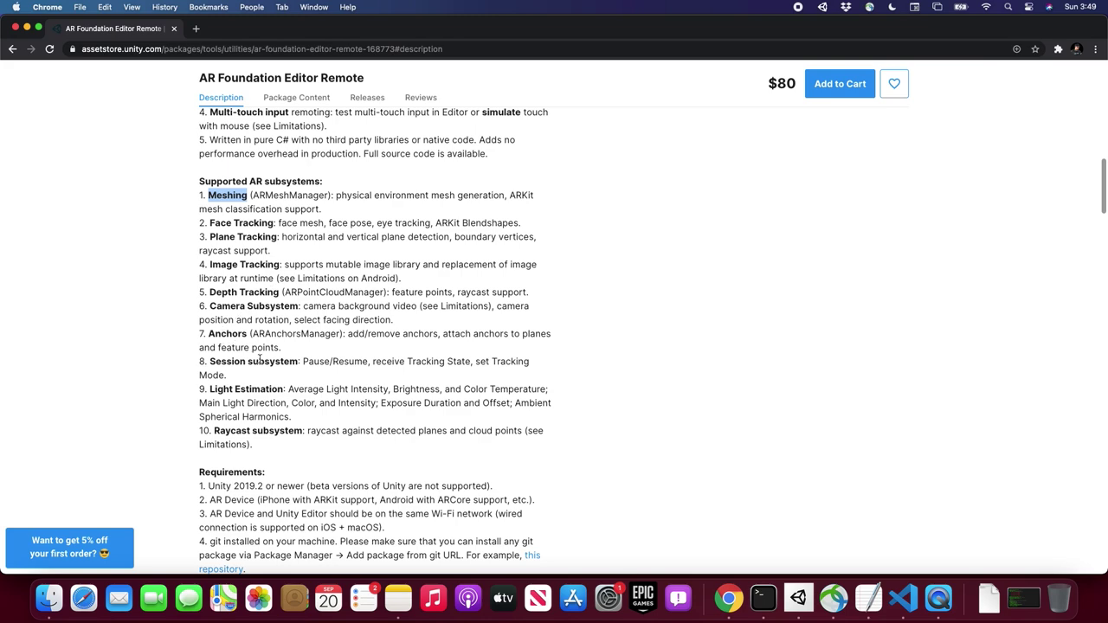
scroll(318, 413, "down", 1)
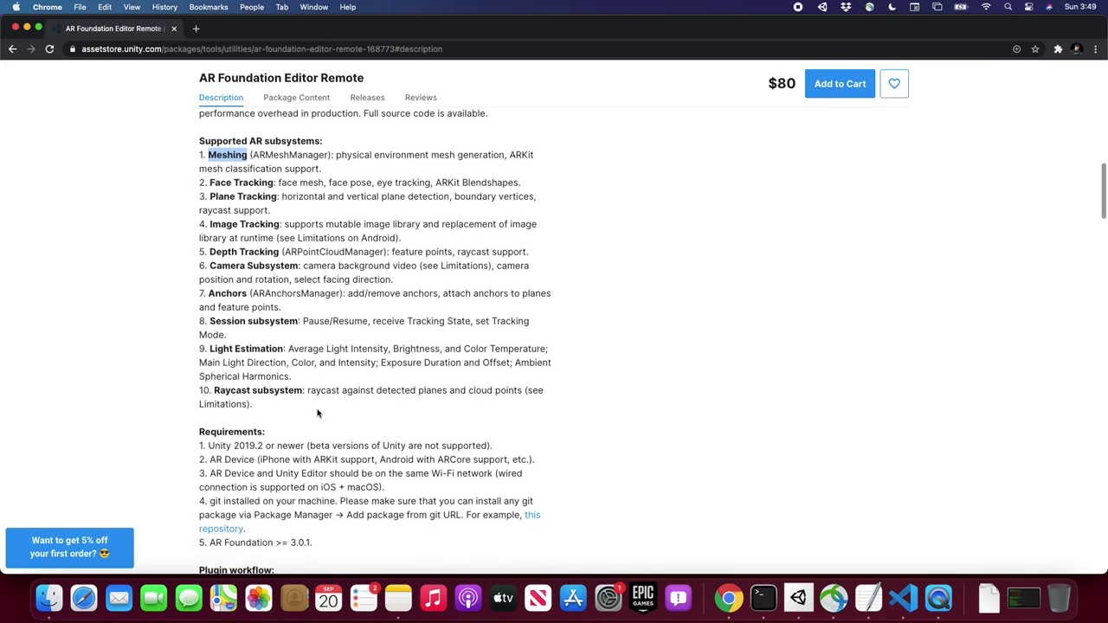
scroll(537, 411, "down", 5)
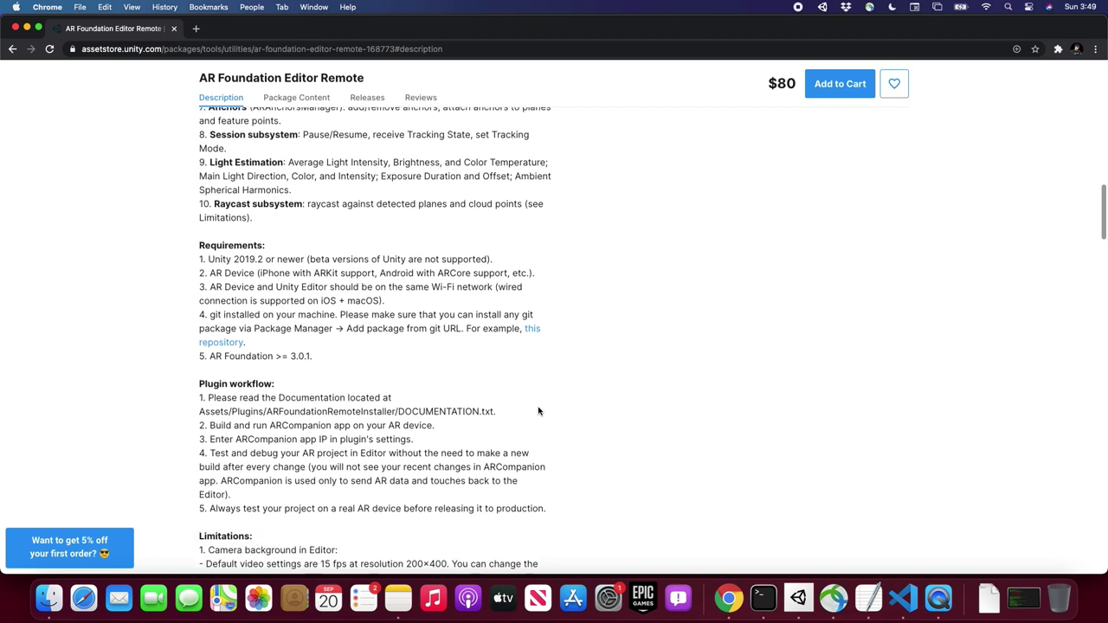
scroll(537, 411, "down", 2)
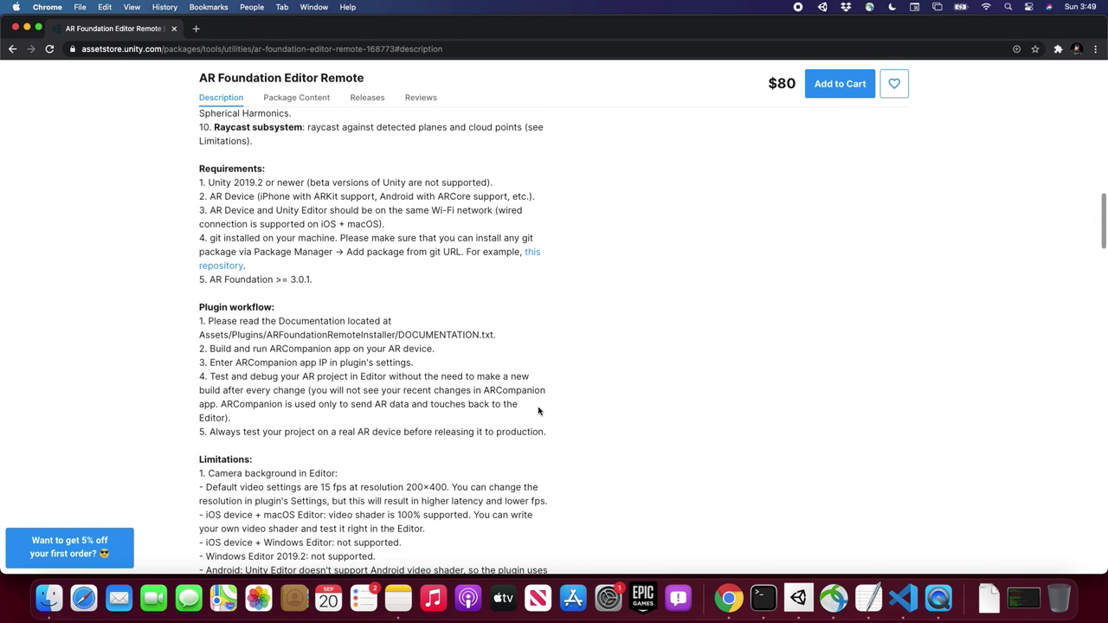
scroll(538, 411, "down", 2)
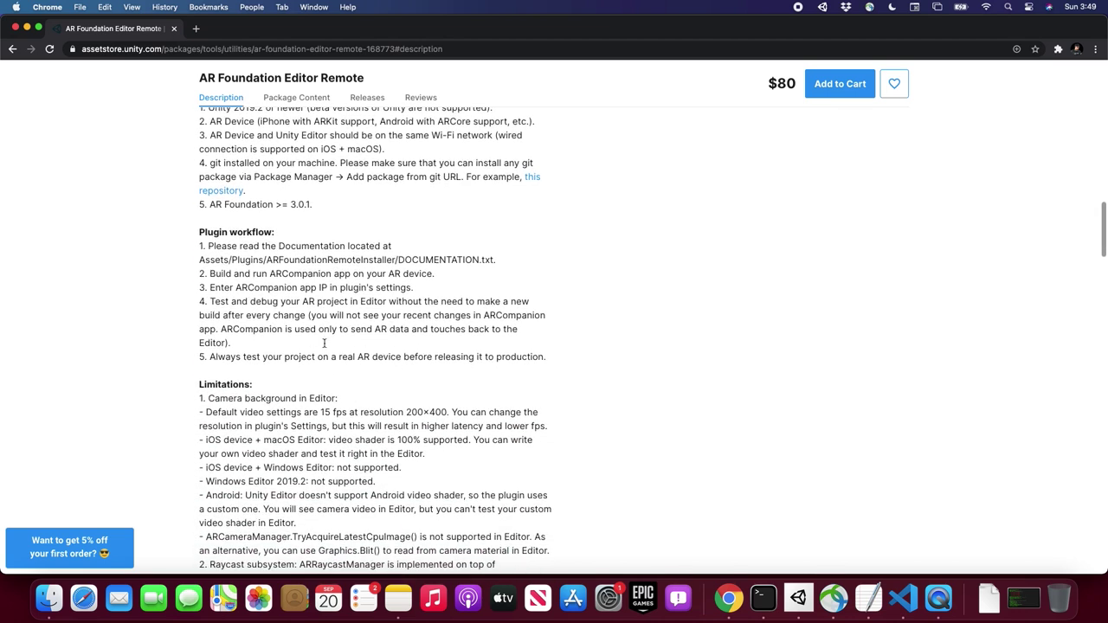
scroll(624, 352, "up", 12)
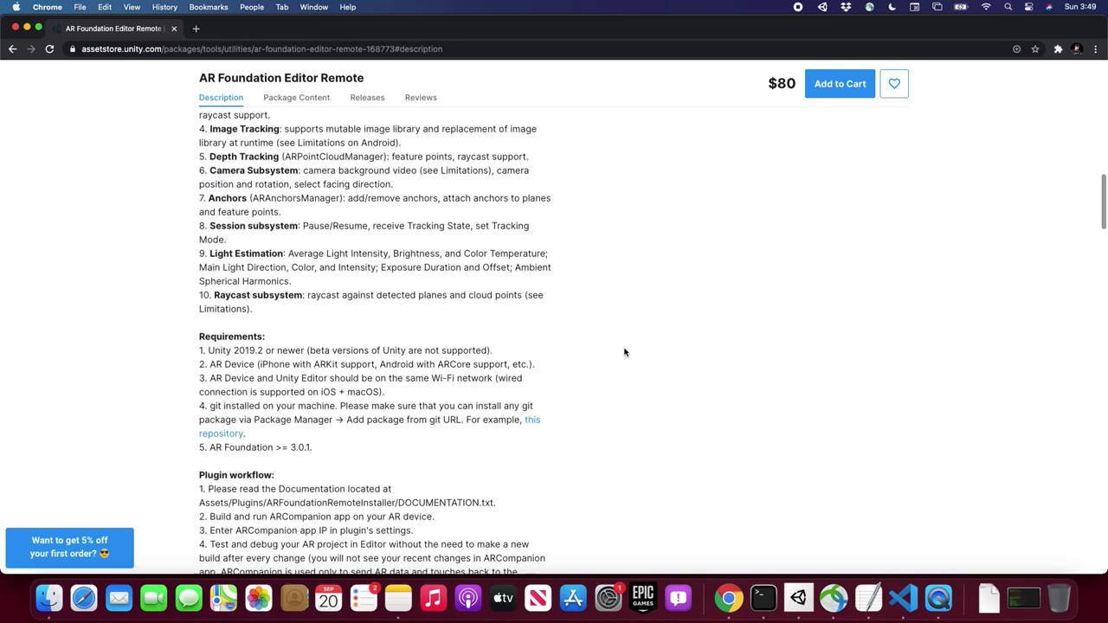
key("super+Tab")
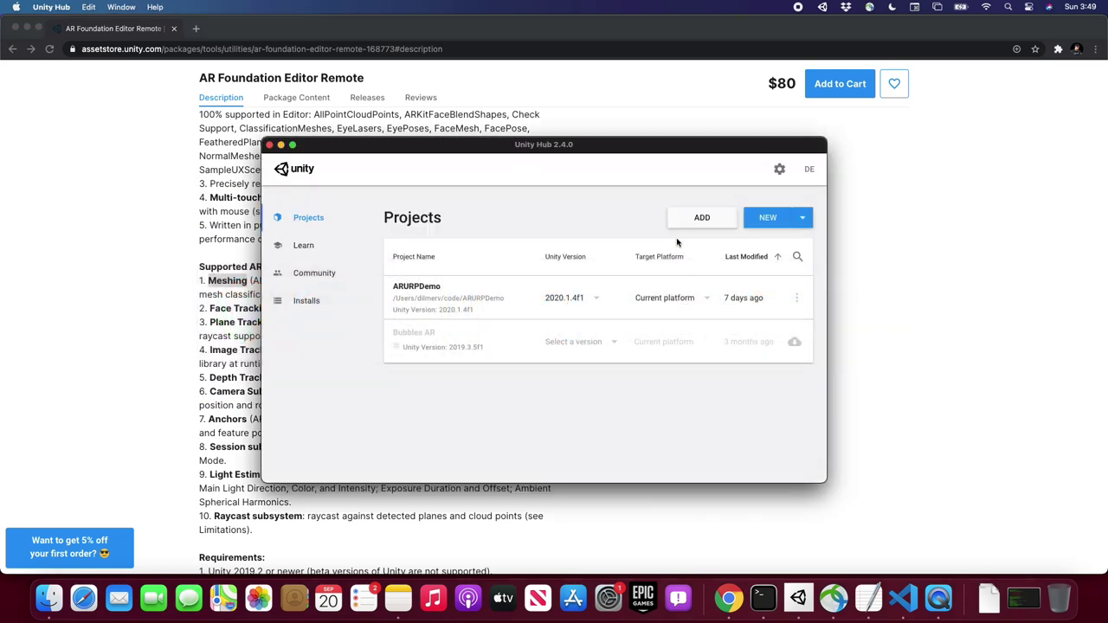
Create a new 3D project called ARFoundationRemote with Unity 2019.4.10f1
left_click(804, 219)
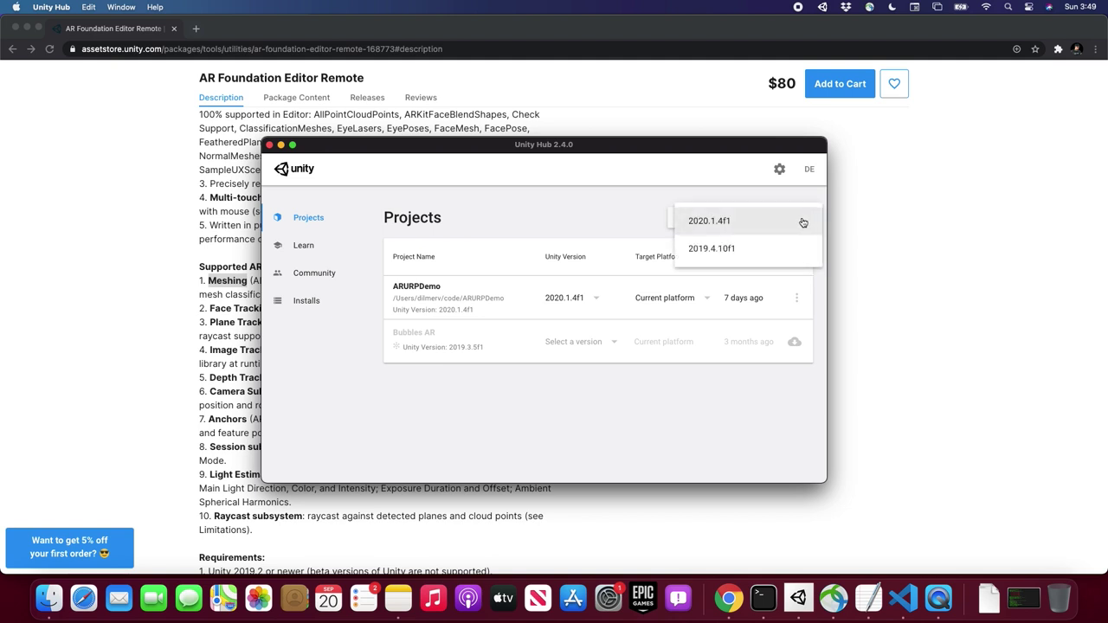
left_click(724, 253)
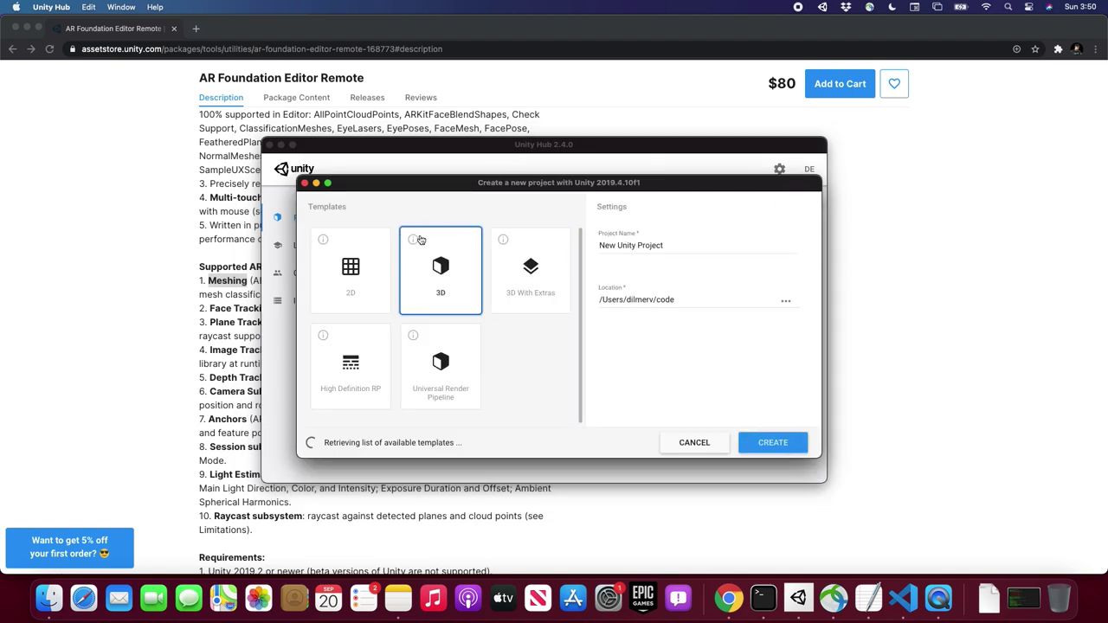
triple_click(677, 245)
type("ARFoundationRemote")
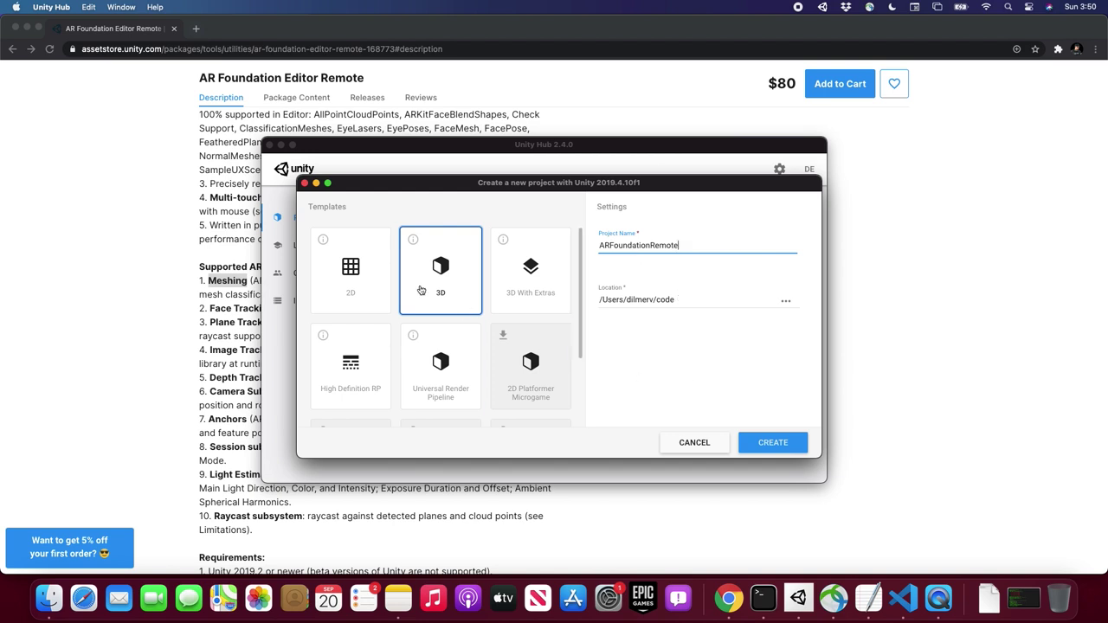
left_click(771, 444)
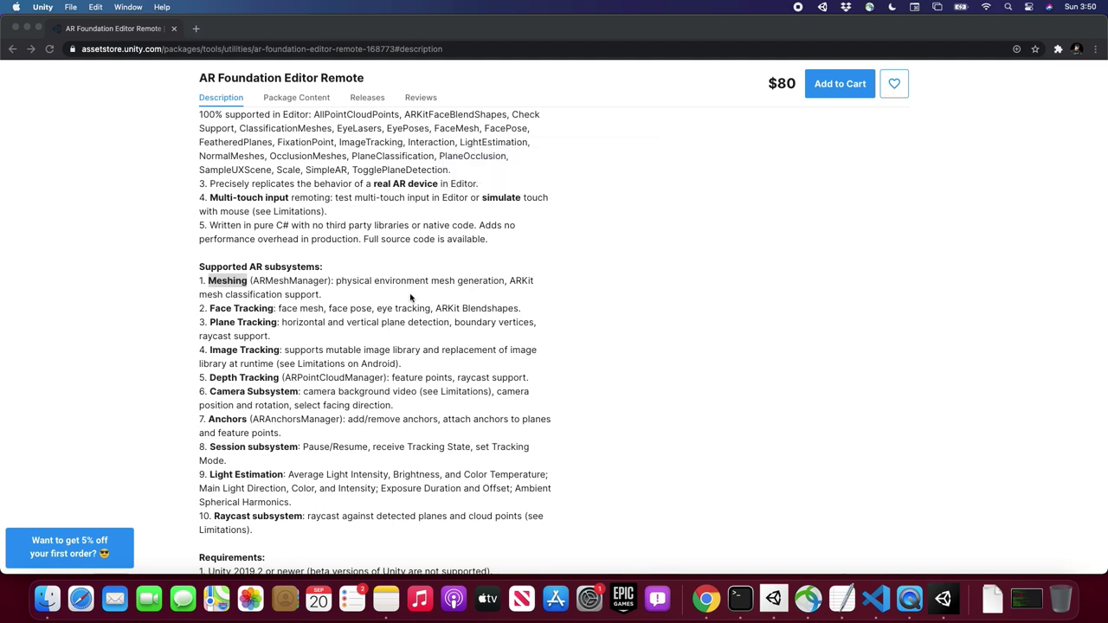
Open ARFoundationEditorRemote4.1.2.unitypackage from the Downloads folder in Finder
left_click(48, 599)
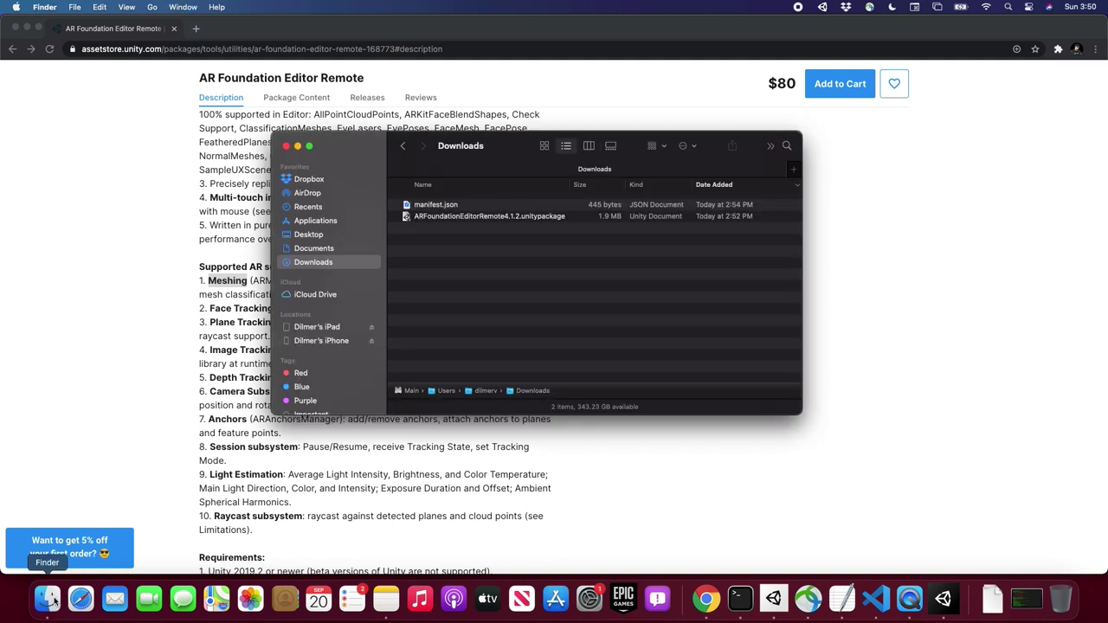
left_click(440, 218)
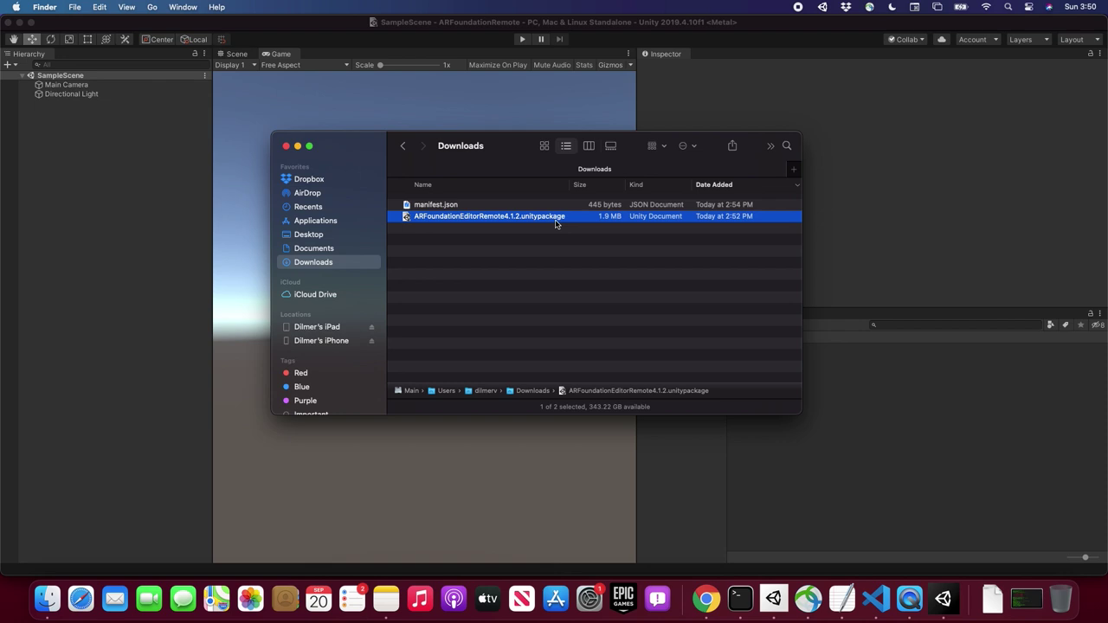
double_click(491, 220)
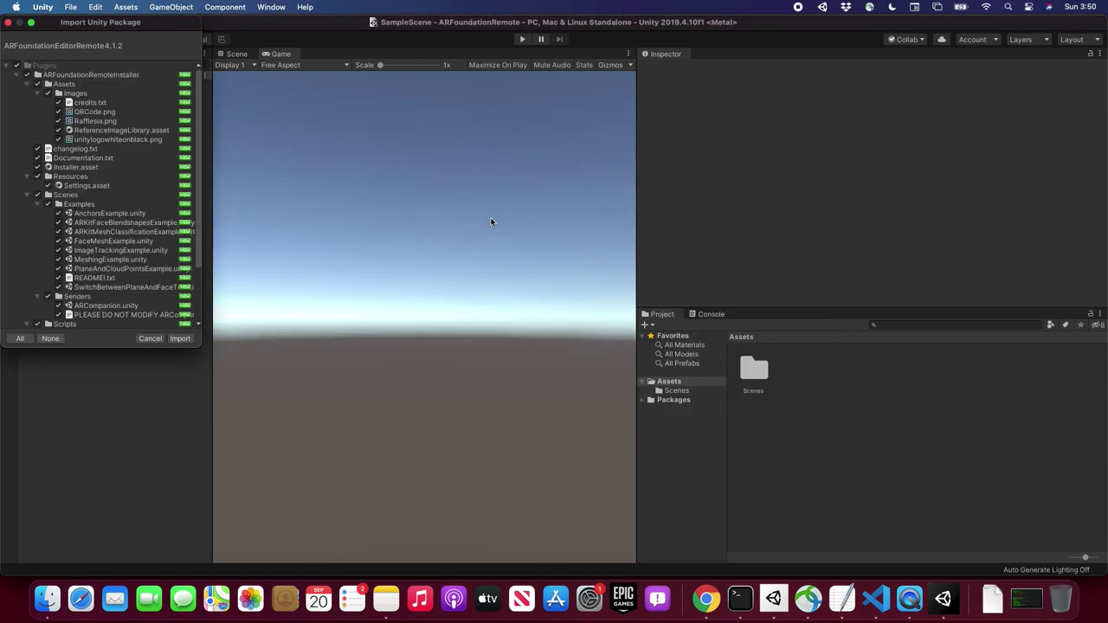
Scroll through the Import Unity Package file list, leaving every item checked
scroll(169, 233, "down", 4)
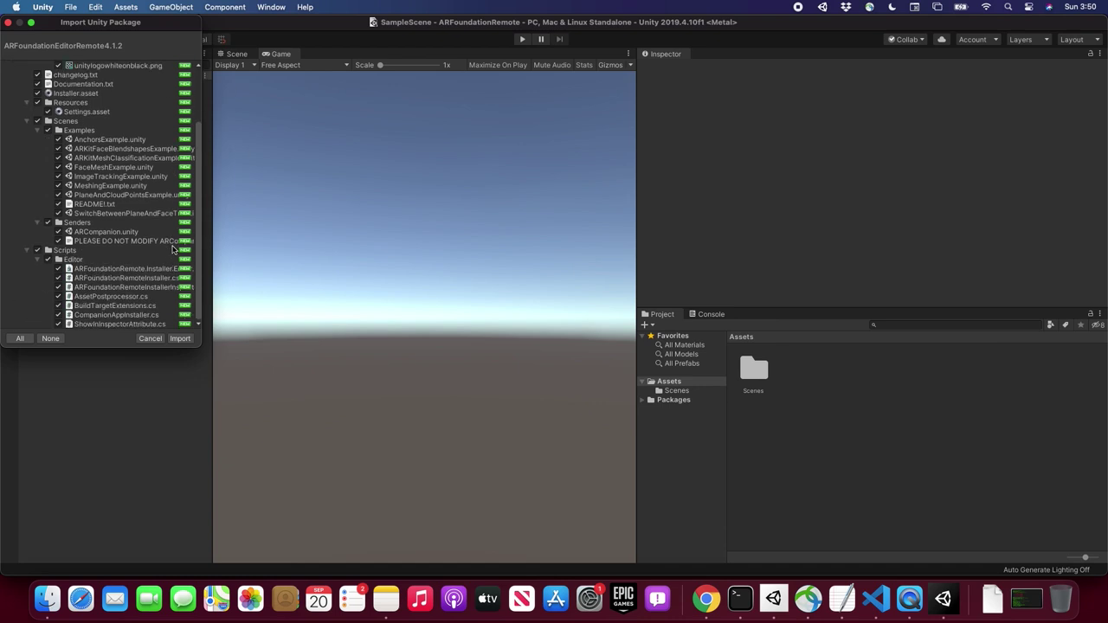
scroll(163, 212, "up", 4)
scroll(144, 232, "down", 4)
Import all package files and enlarge the Project panel and its folder tree
left_click(179, 339)
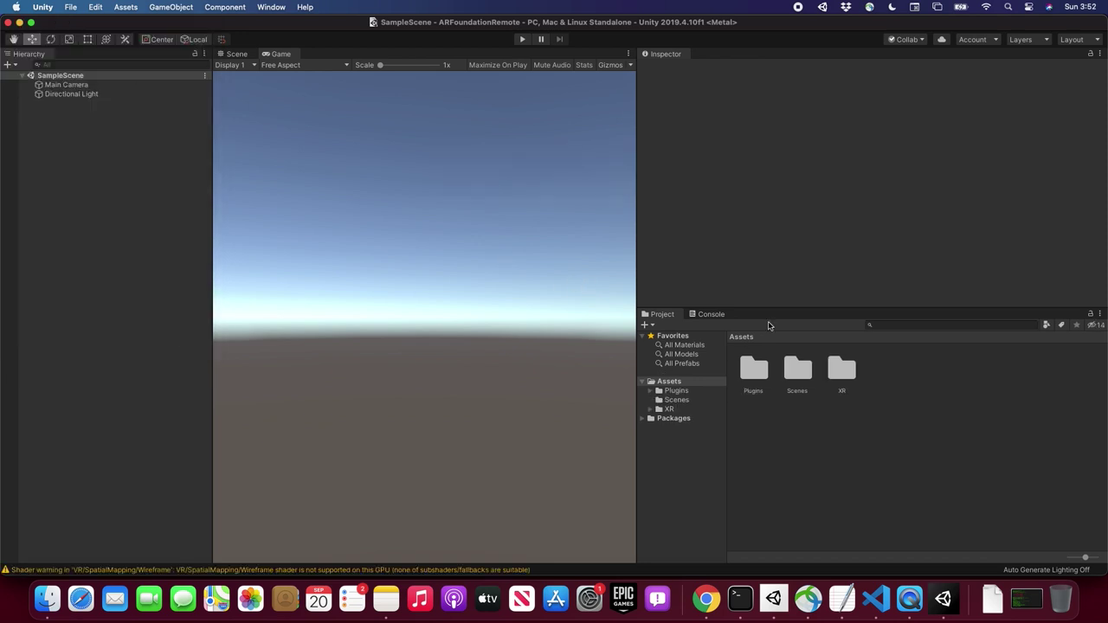
left_click_drag(776, 309, 774, 182)
left_click_drag(726, 235, 750, 236)
Expand Plugins > ARFoundationRemoteInstaller to reveal its Assets, Resources, Scenes and Scripts subfolders
left_click(651, 258)
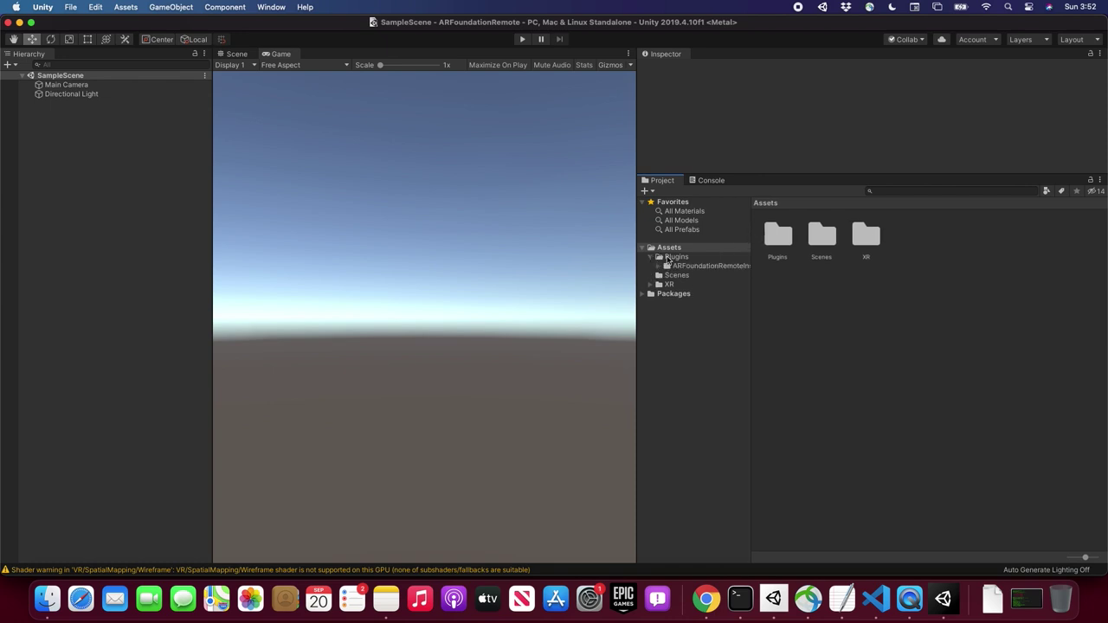
left_click(684, 266)
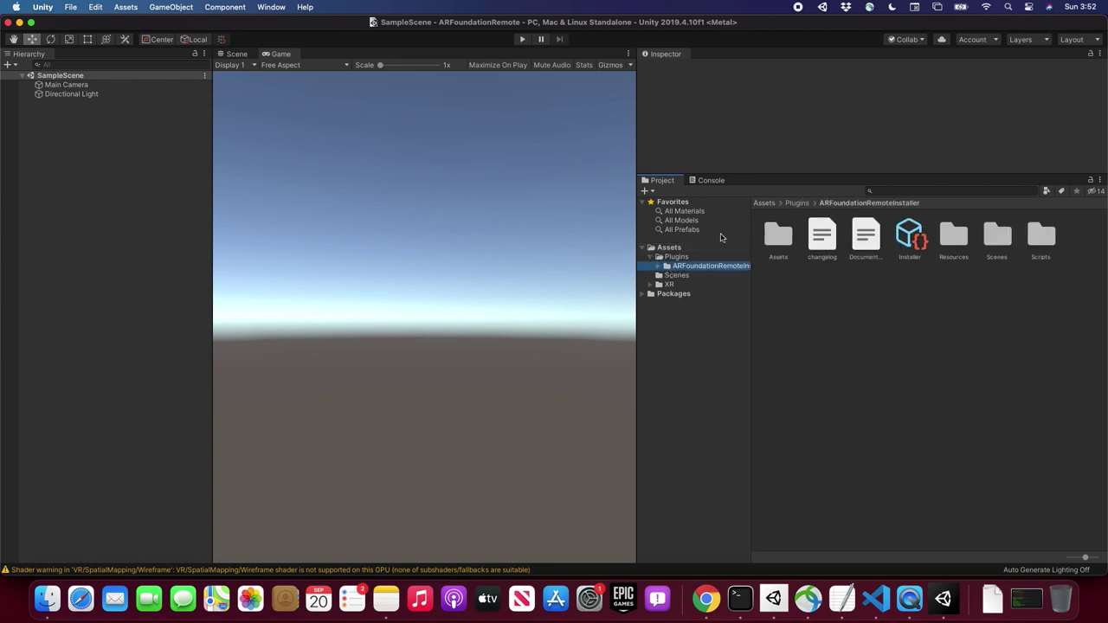
left_click_drag(637, 257, 602, 259)
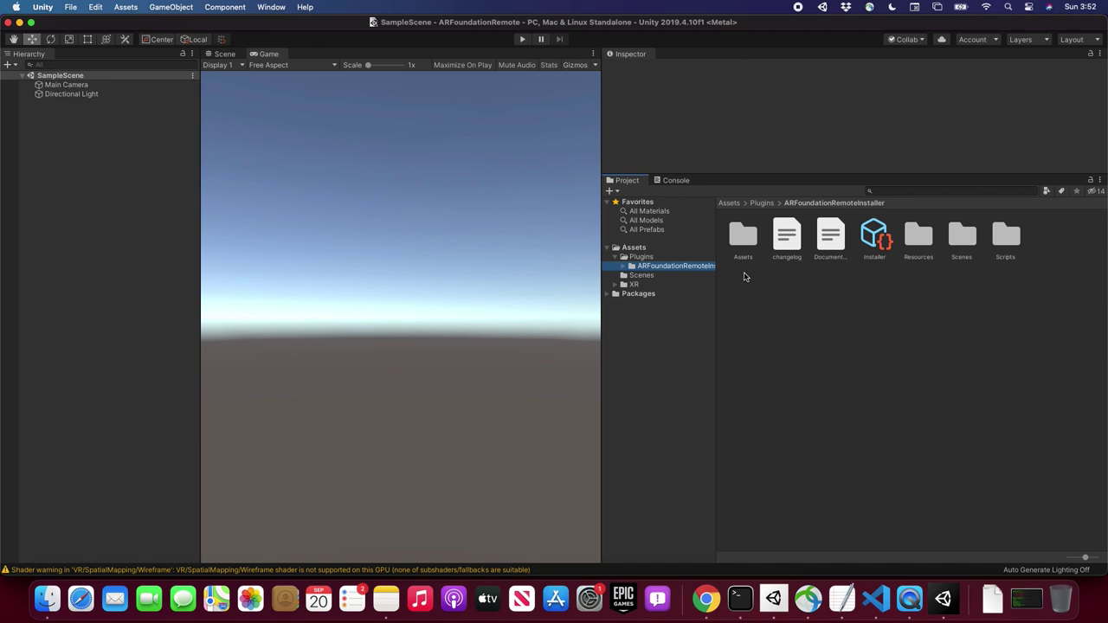
left_click(630, 267)
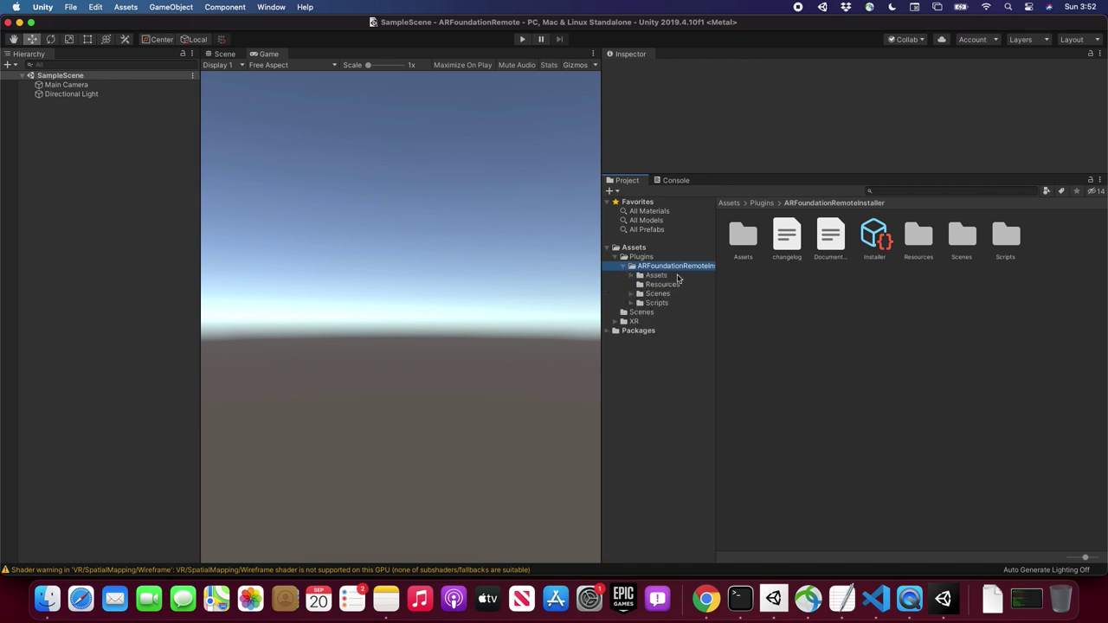
left_click(266, 7)
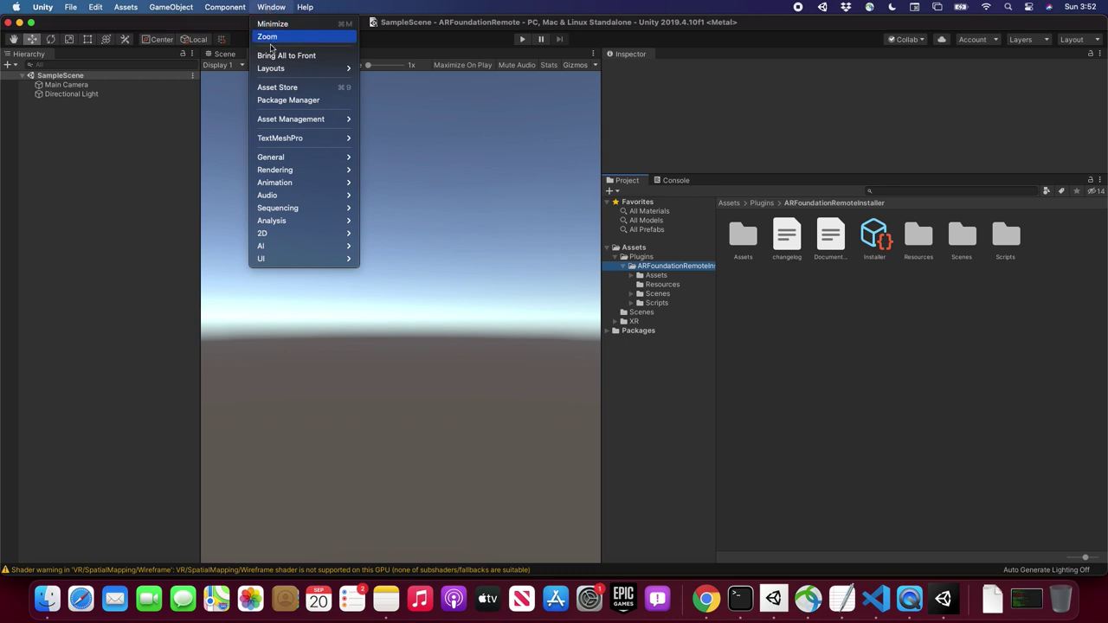
In Package Manager, search 'AR Foundation' and update it from 3.0.1 to 4.0.8
left_click(275, 102)
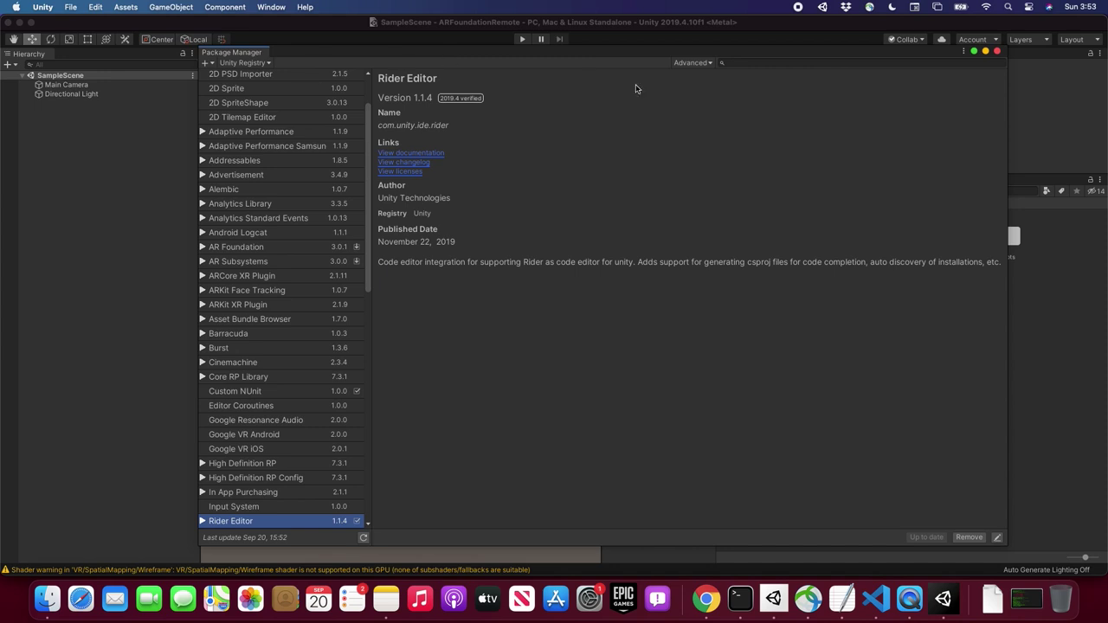
left_click(761, 62)
type("AR")
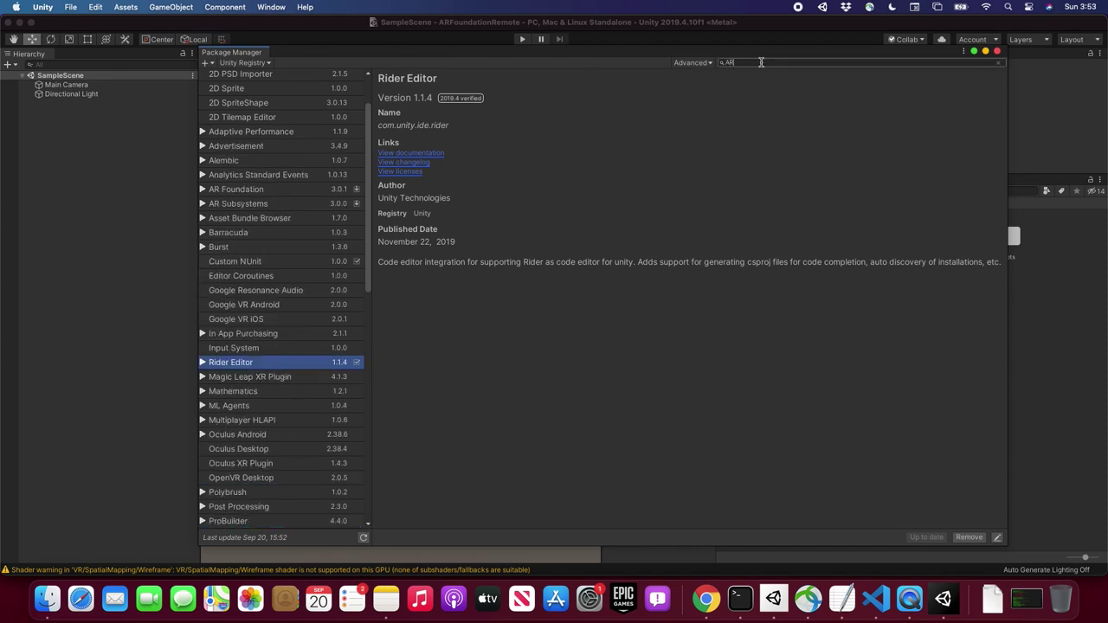
type(" F")
type("oiu")
key("BackSpace")
key("BackSpace")
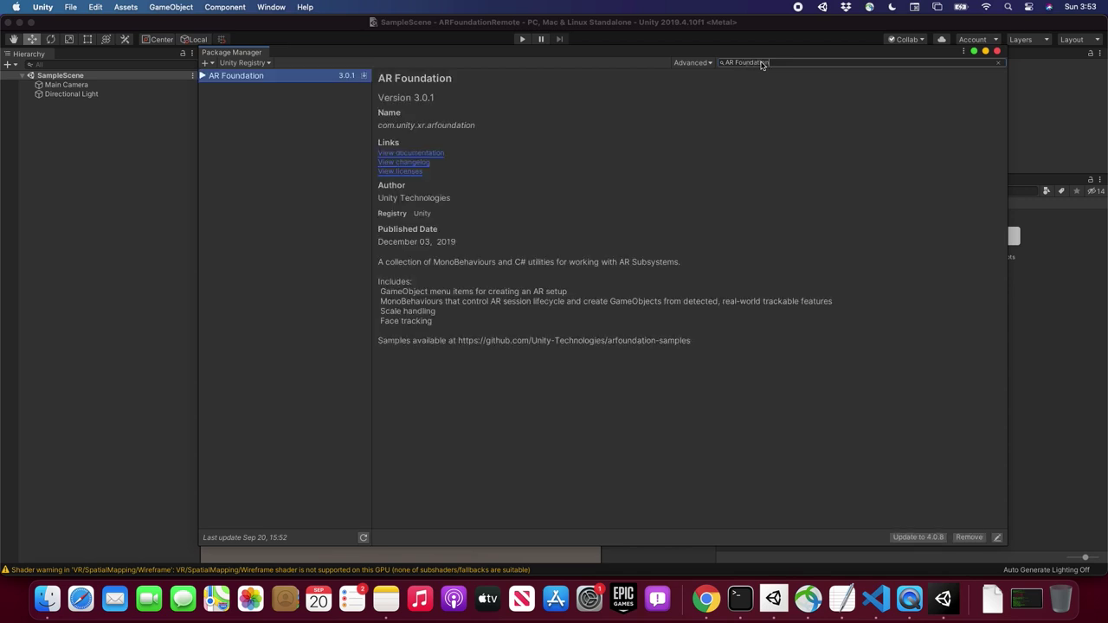
left_click(203, 76)
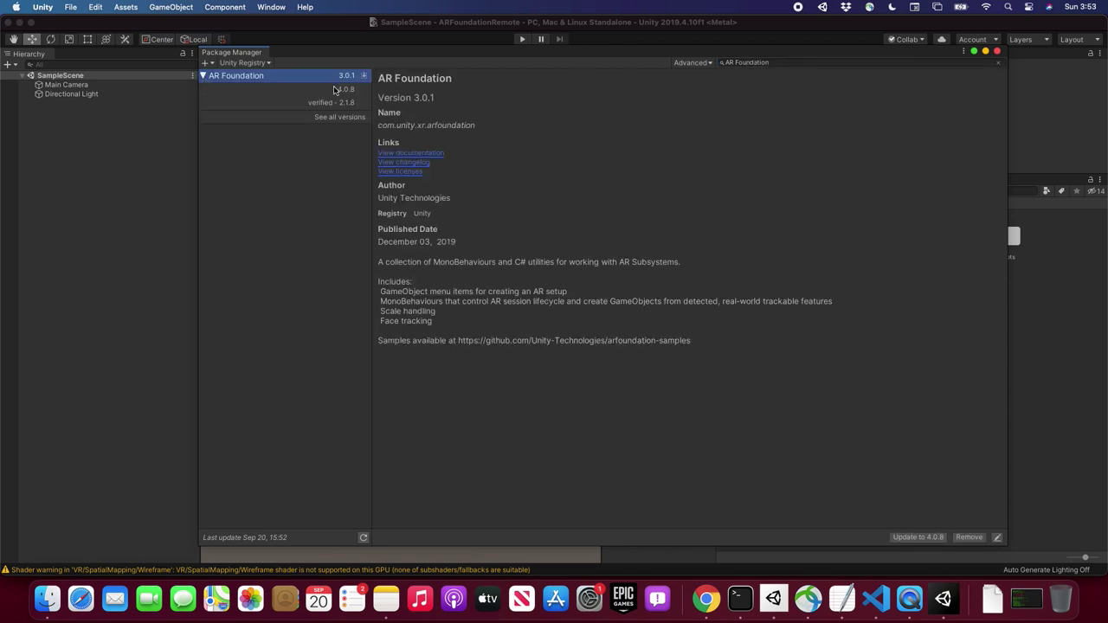
left_click(337, 90)
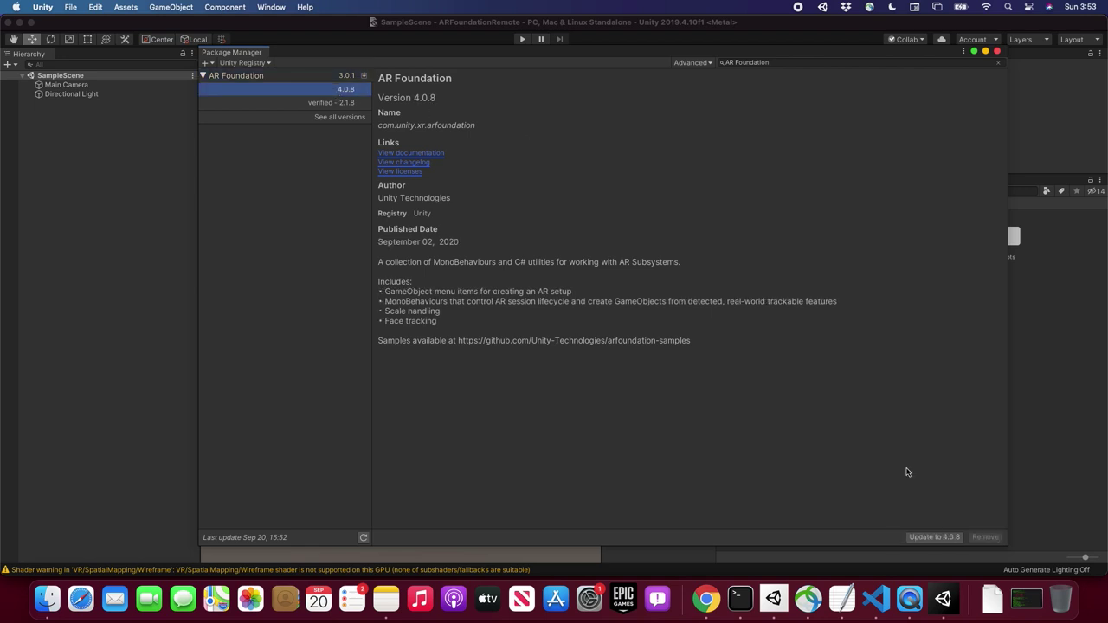
left_click(917, 535)
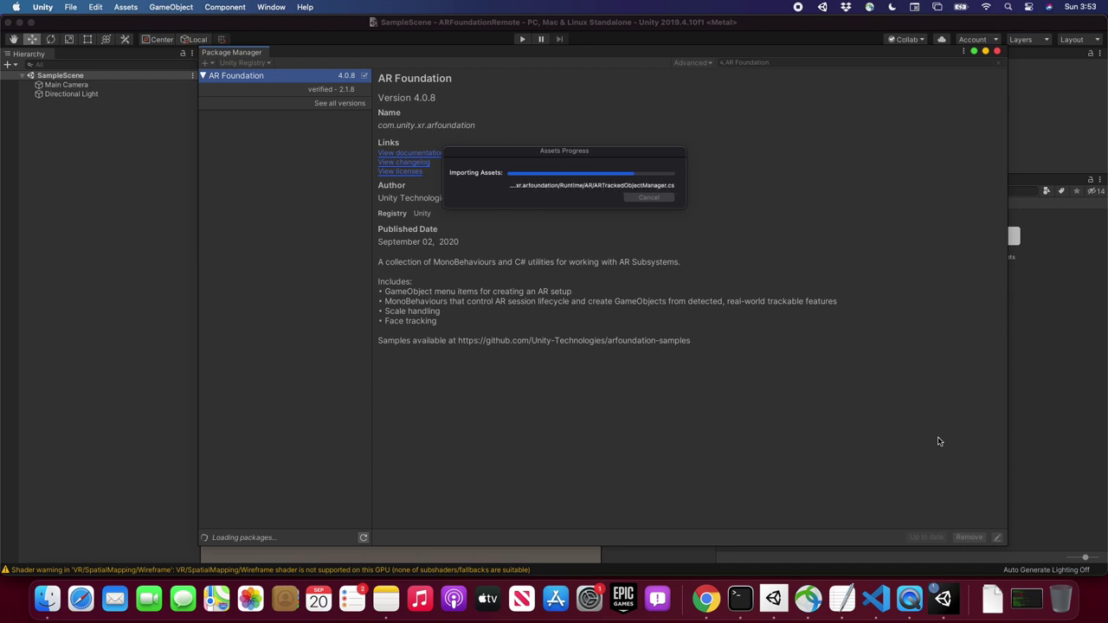
left_click(766, 63)
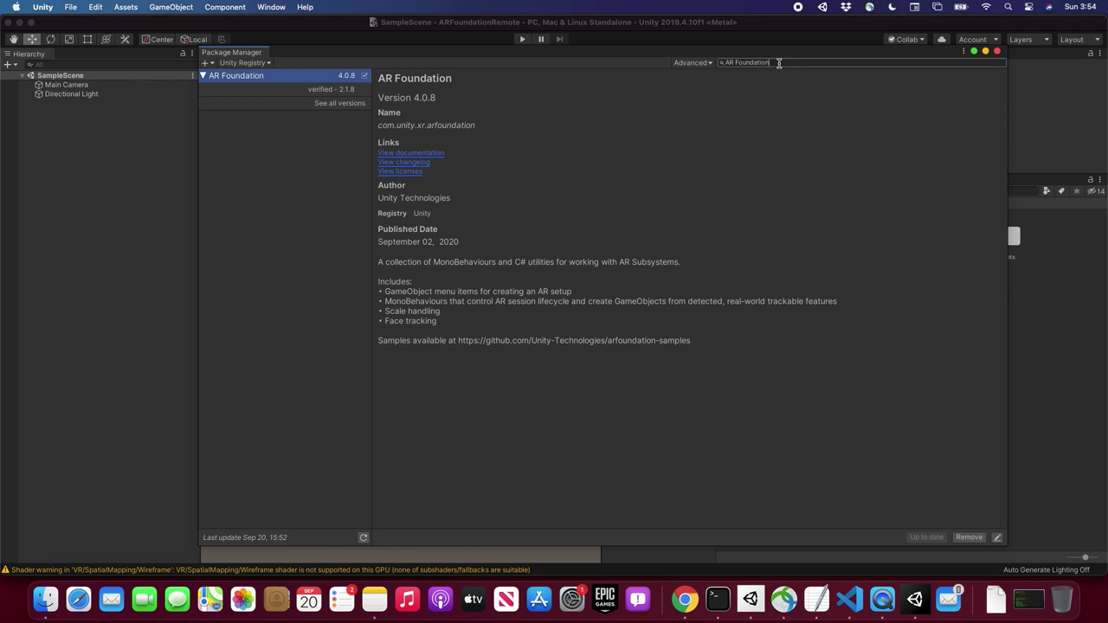
Install ARKit XR Plugin version 4.0.8
key("super+a")
key("BackSpace")
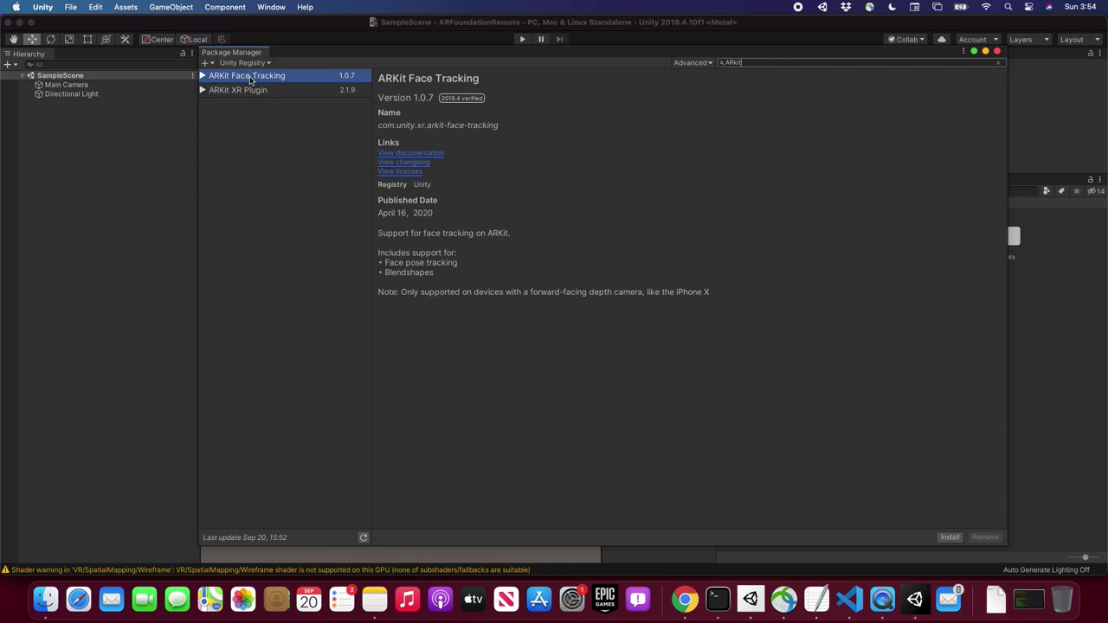
left_click(201, 92)
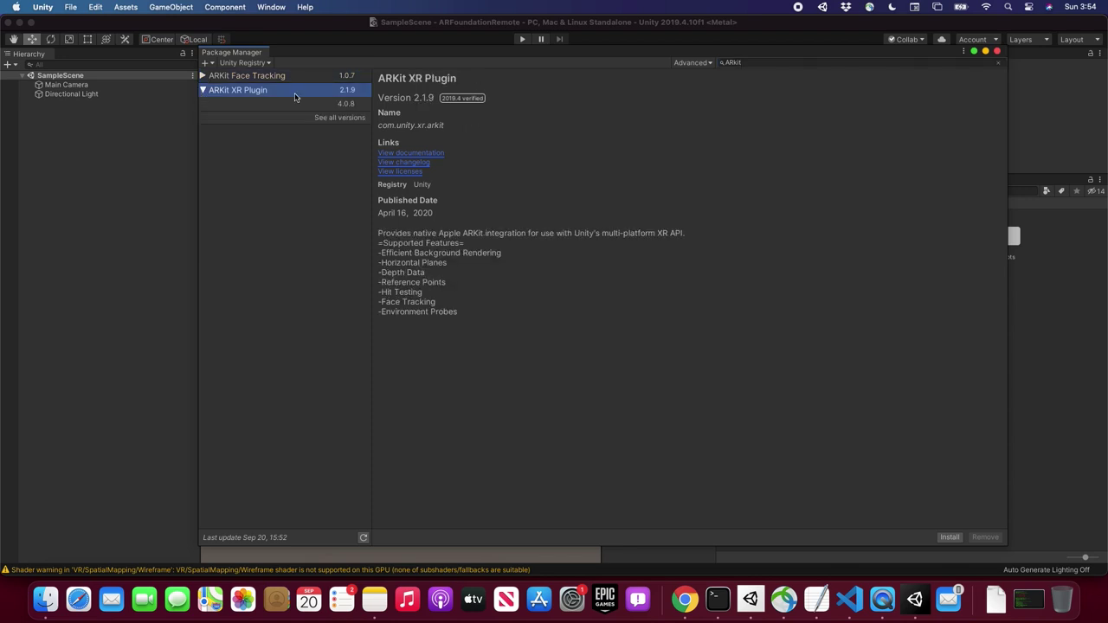
left_click(339, 106)
left_click(950, 537)
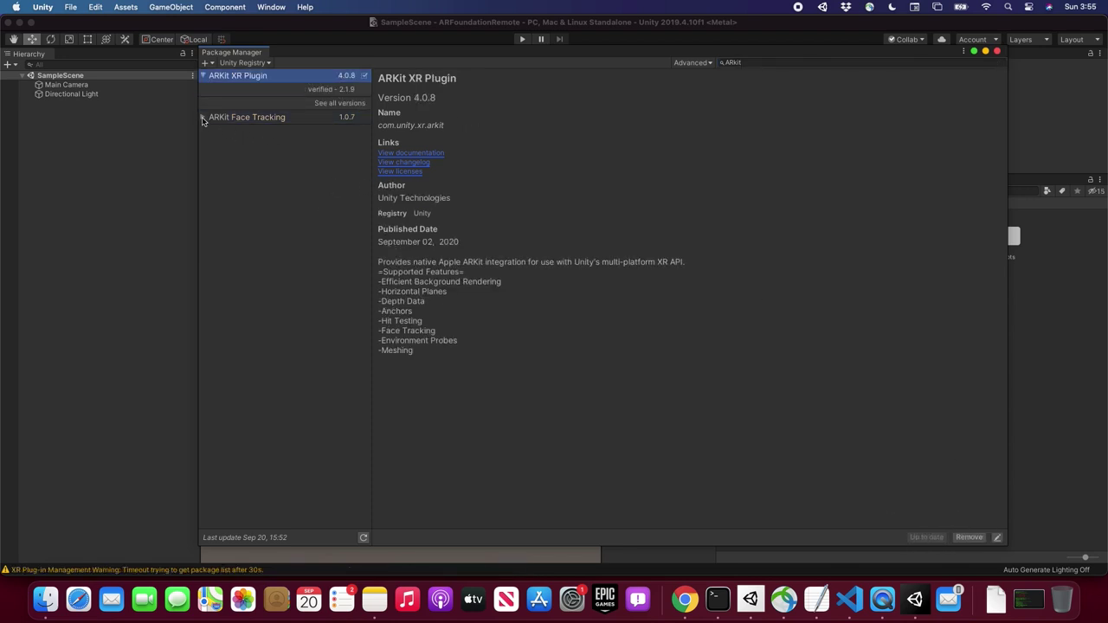
Install ARKit Face Tracking version 4.0.8 and close Package Manager
left_click(203, 117)
left_click(321, 133)
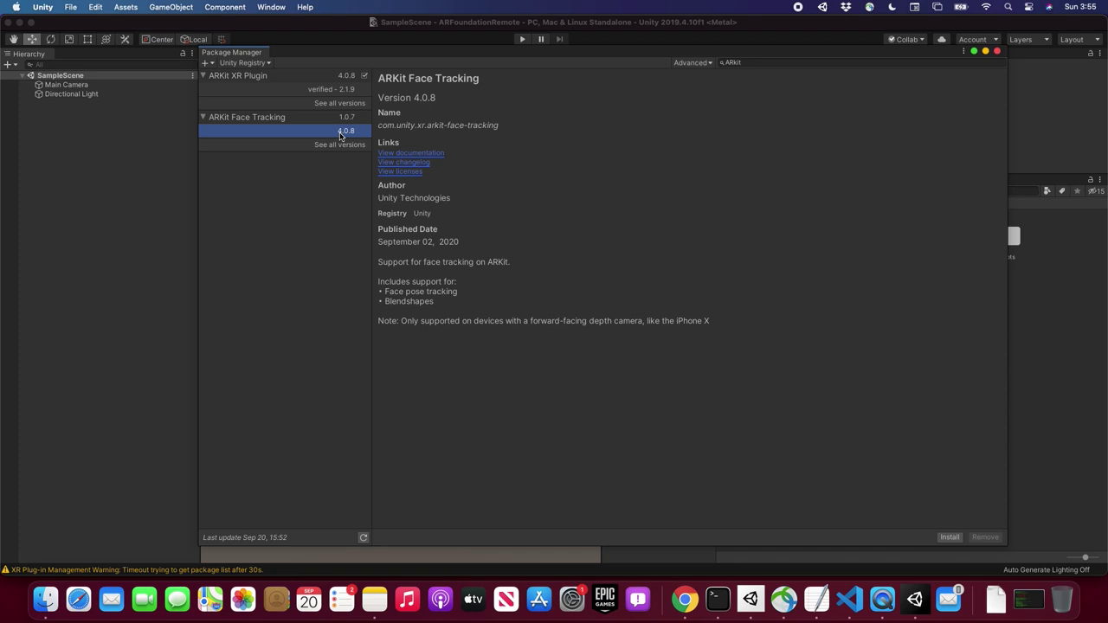
left_click(949, 540)
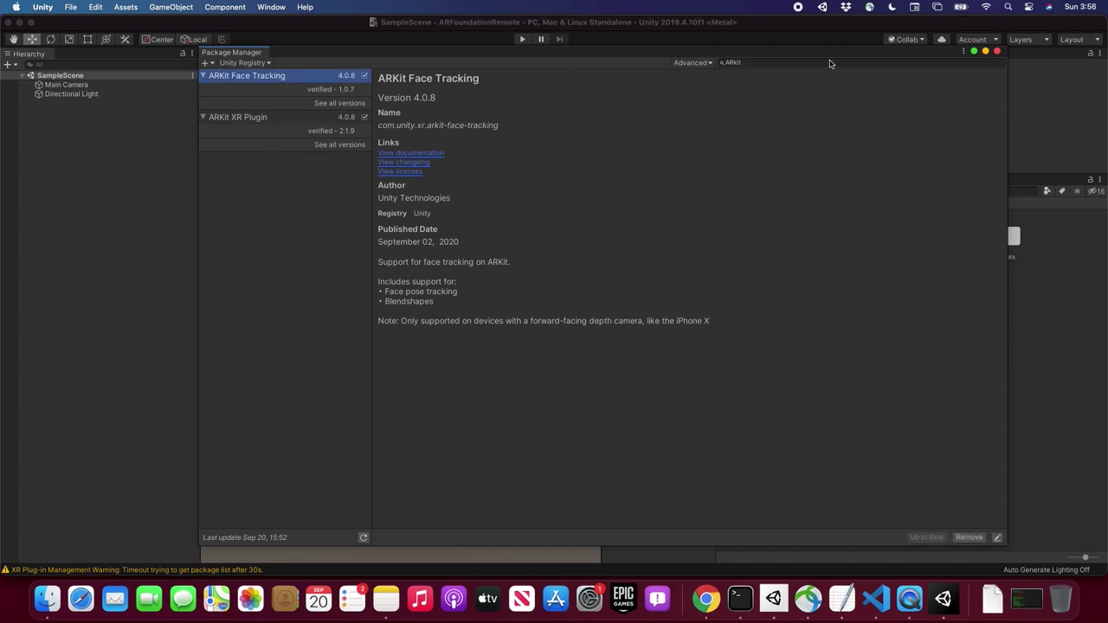
left_click(997, 51)
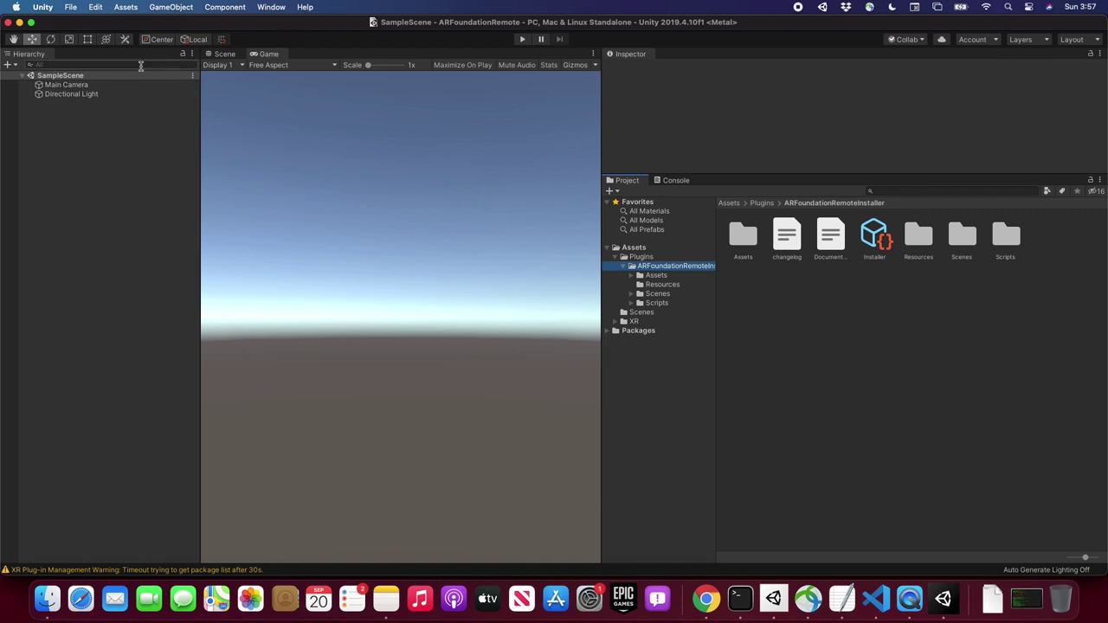
Switch the build platform to iOS in Build Settings
left_click(71, 8)
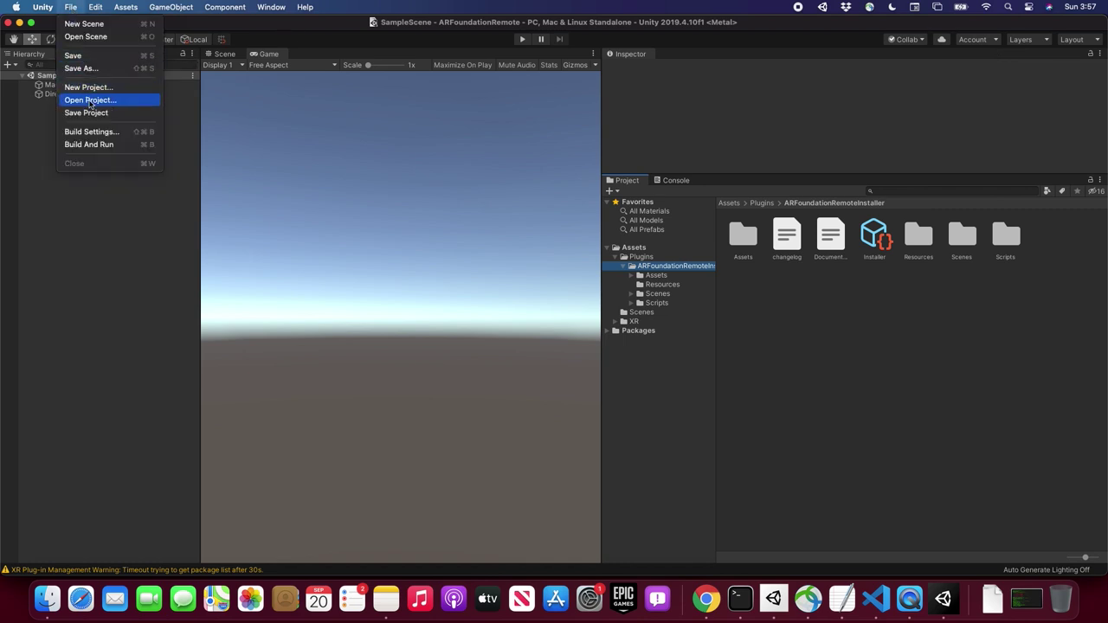
left_click(89, 131)
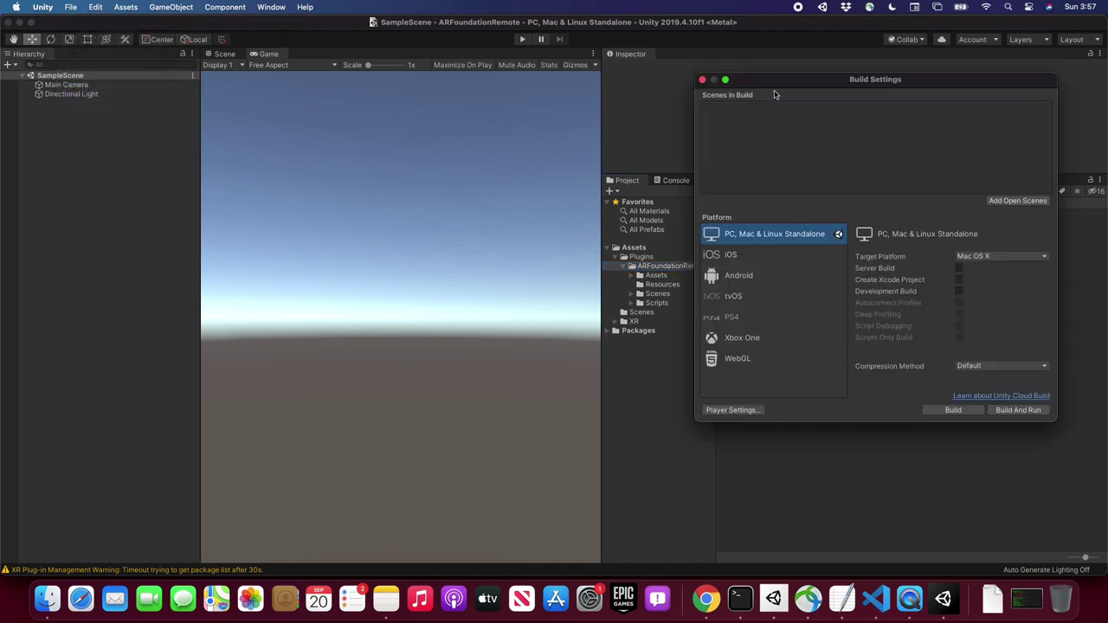
left_click_drag(791, 81, 582, 114)
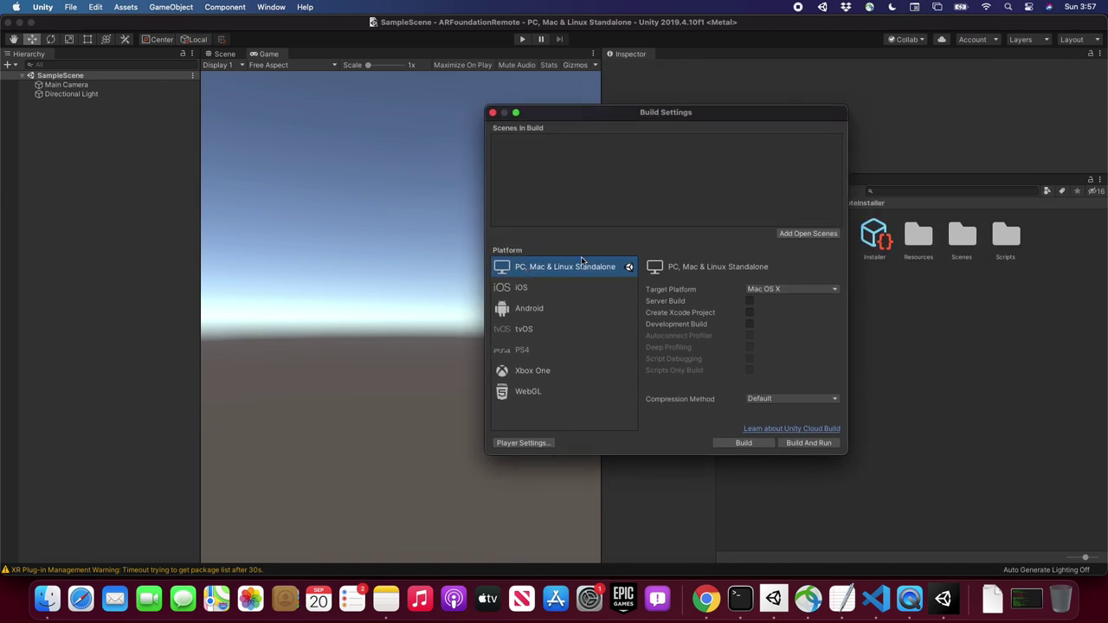
left_click(522, 287)
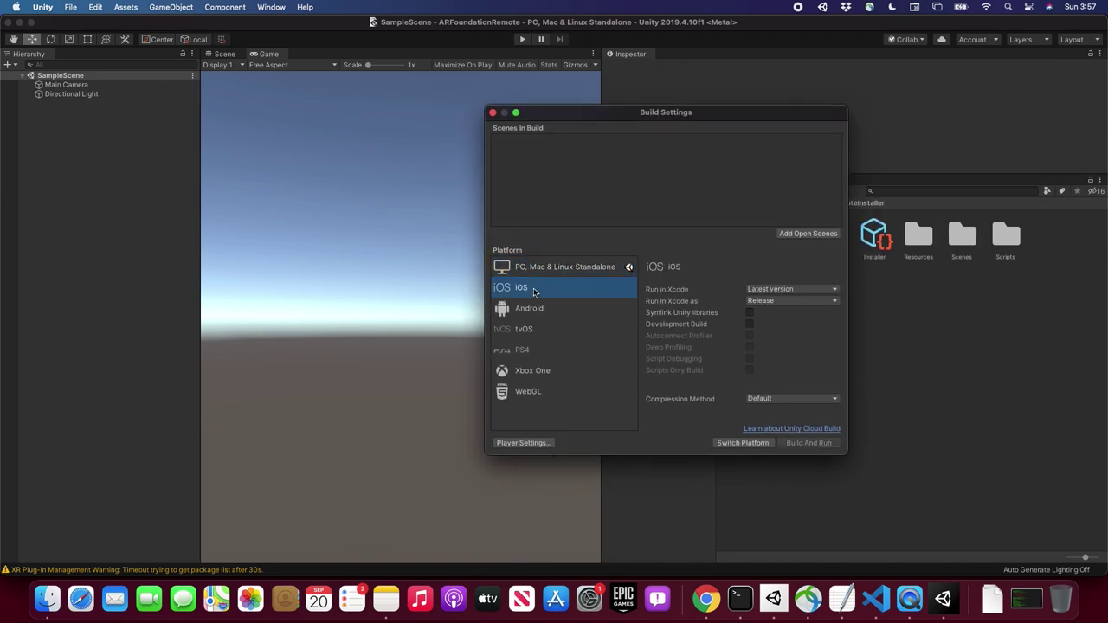
left_click_drag(668, 120, 528, 134)
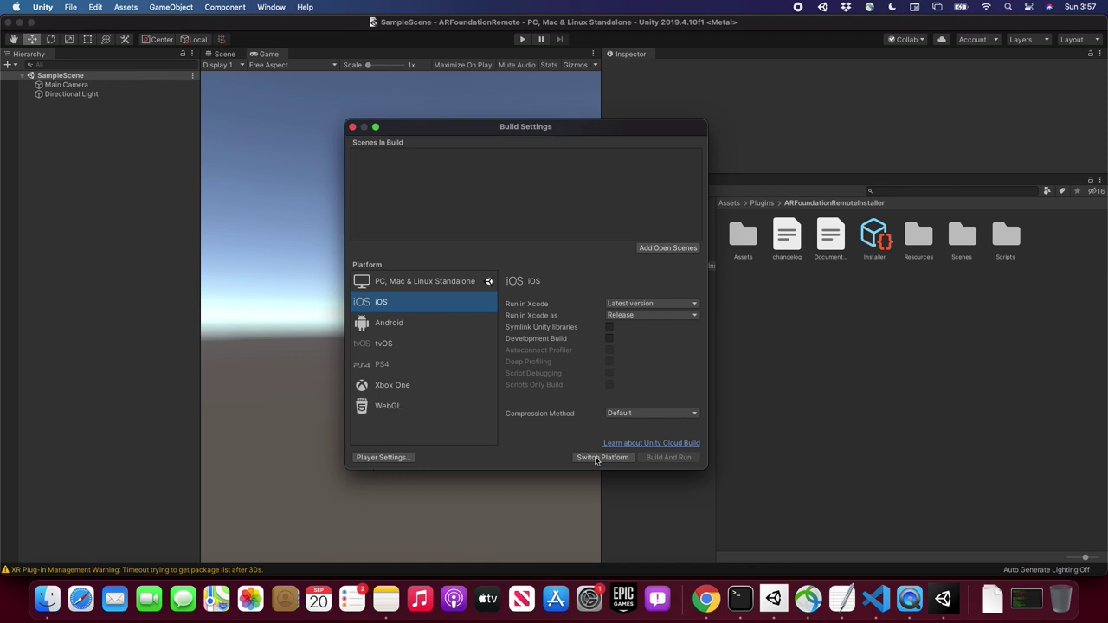
left_click(594, 460)
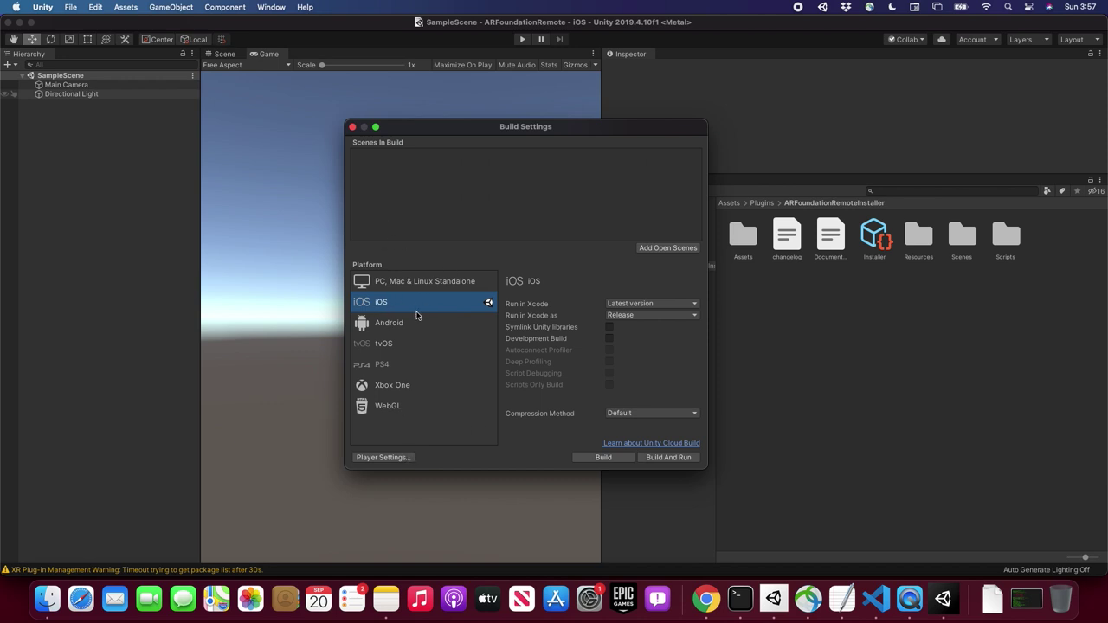
Glance at the Android options, reselect iOS and open Player Settings
left_click(397, 326)
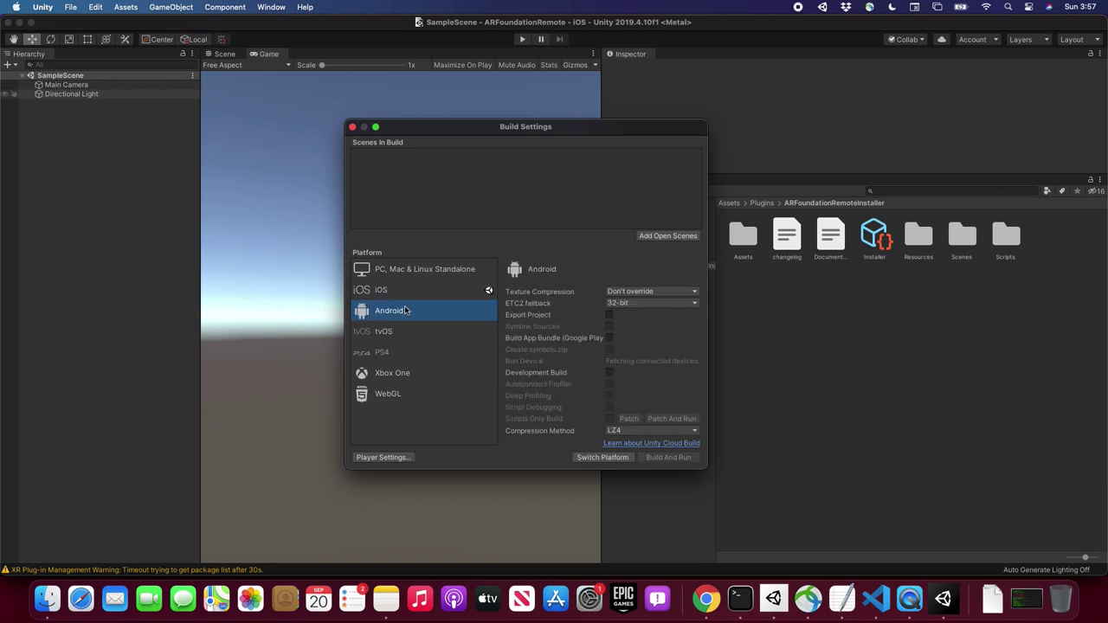
left_click(391, 287)
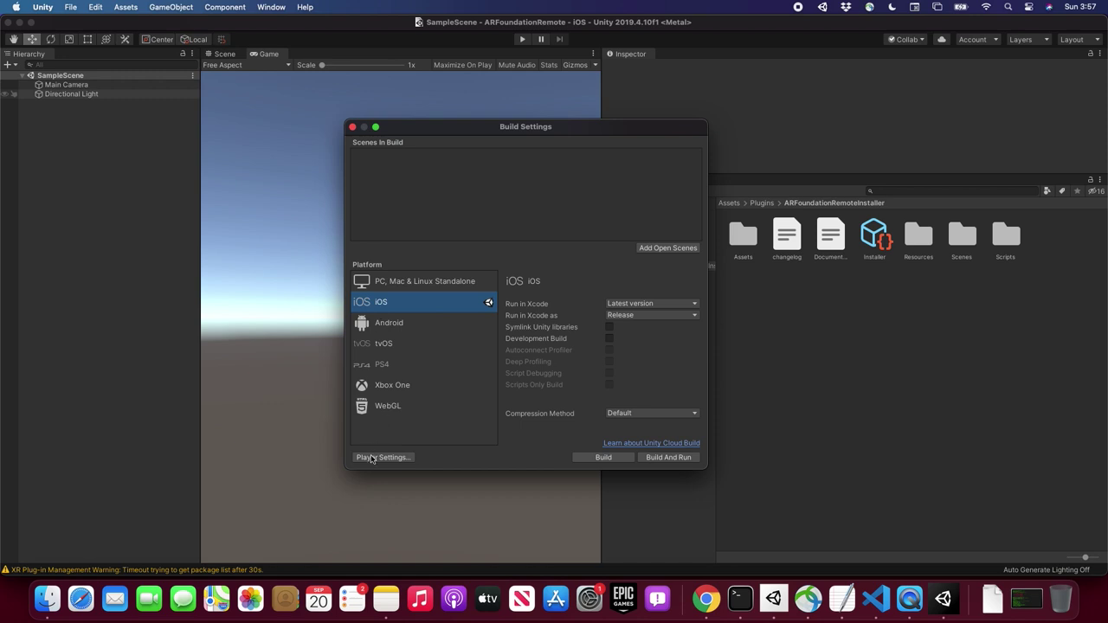
left_click(381, 457)
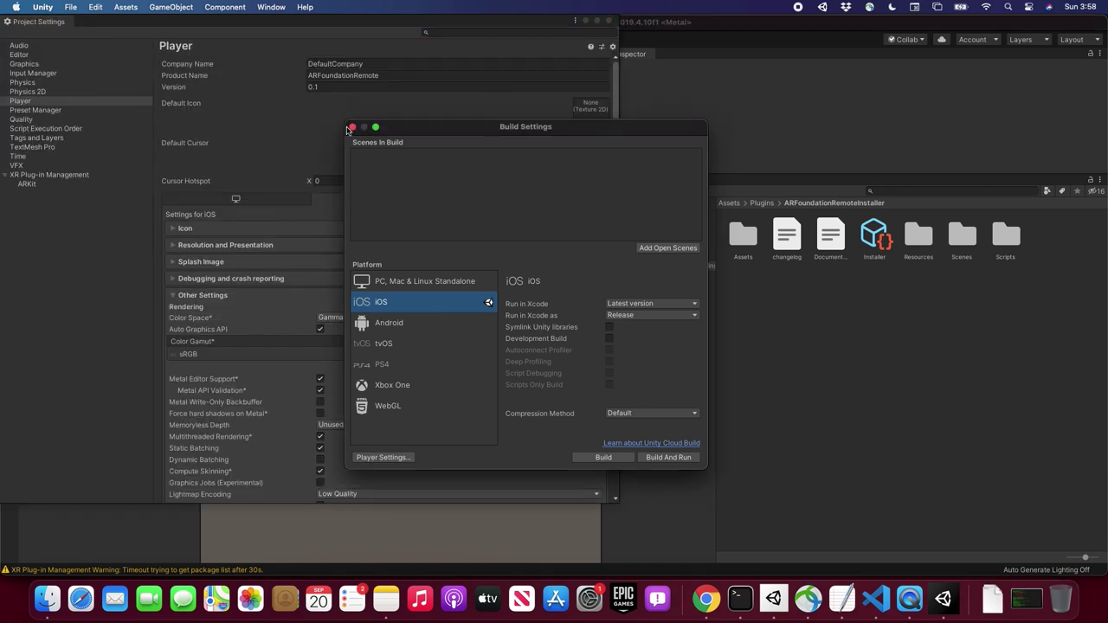
Close Build Settings and enable ARKit as the iOS XR plug-in provider
left_click(352, 127)
left_click_drag(320, 25, 450, 38)
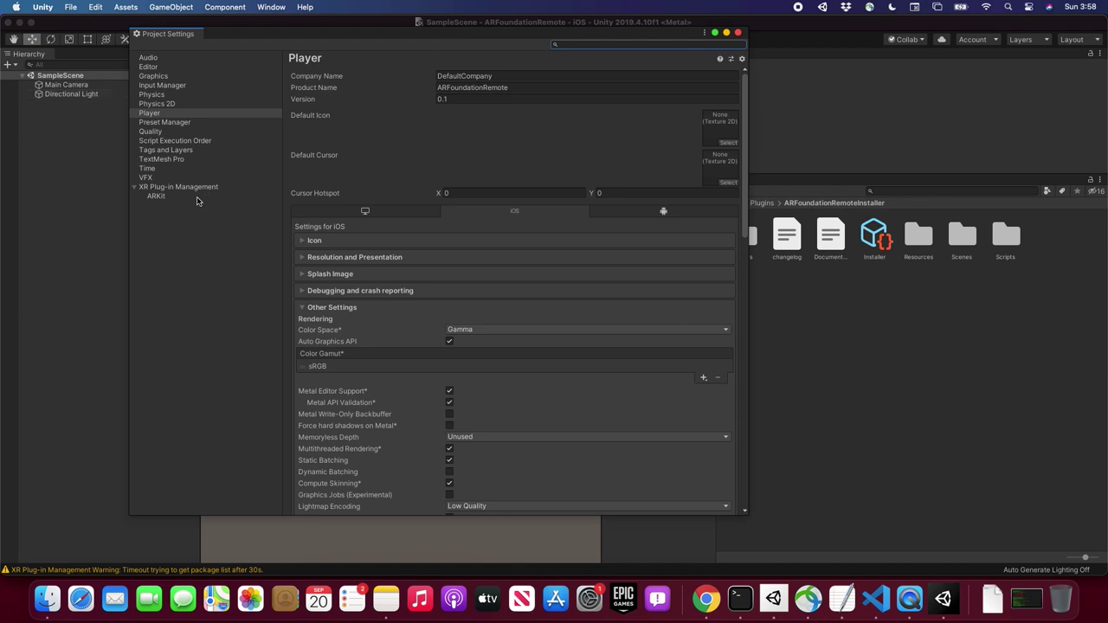
left_click(164, 187)
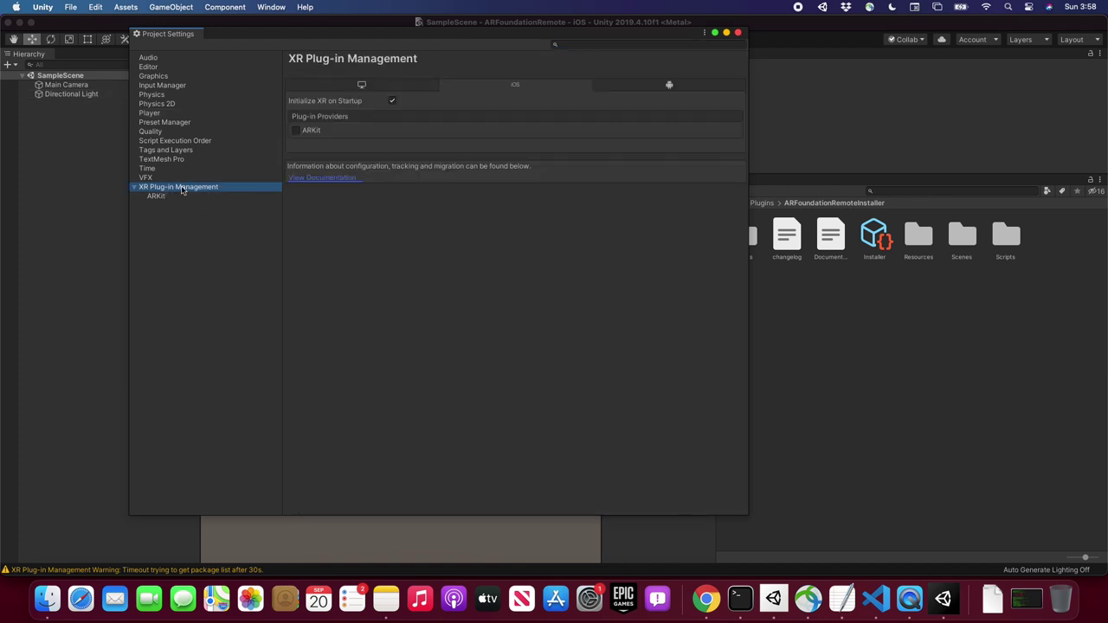
left_click(297, 130)
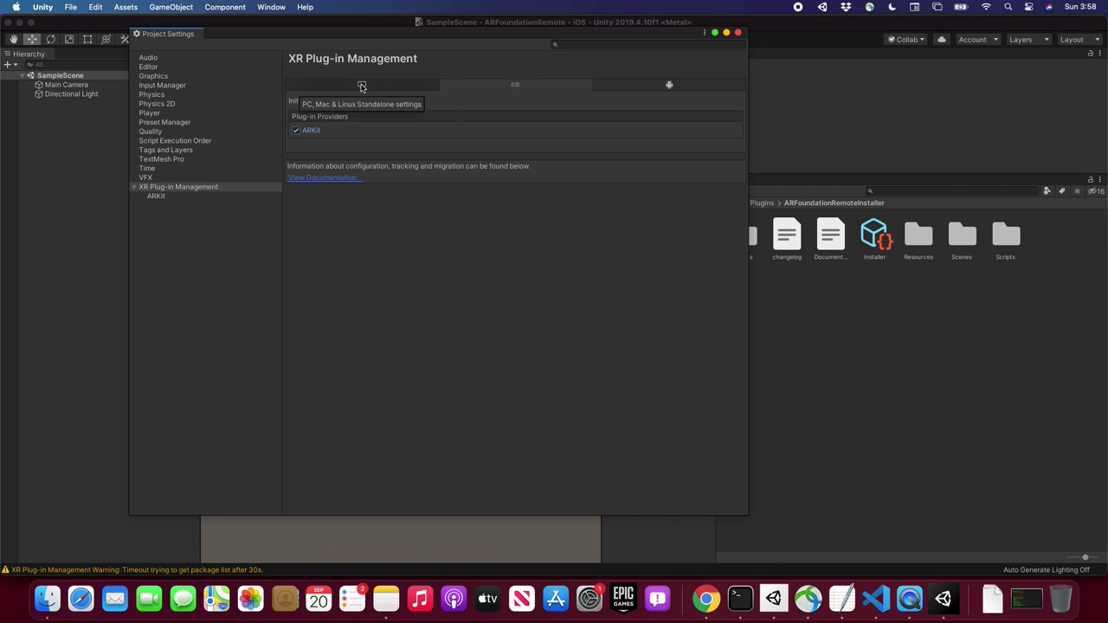
Enable AR Foundation Remote as the desktop XR provider, then return to the iOS tab
left_click(362, 87)
left_click_drag(341, 39, 644, 102)
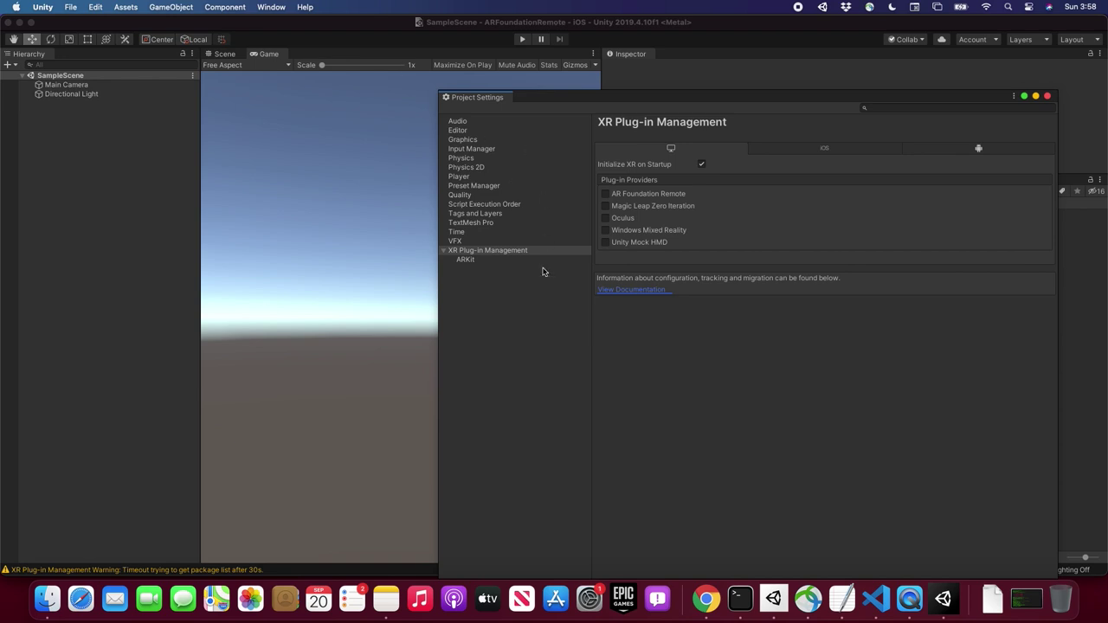
left_click(606, 194)
left_click(823, 149)
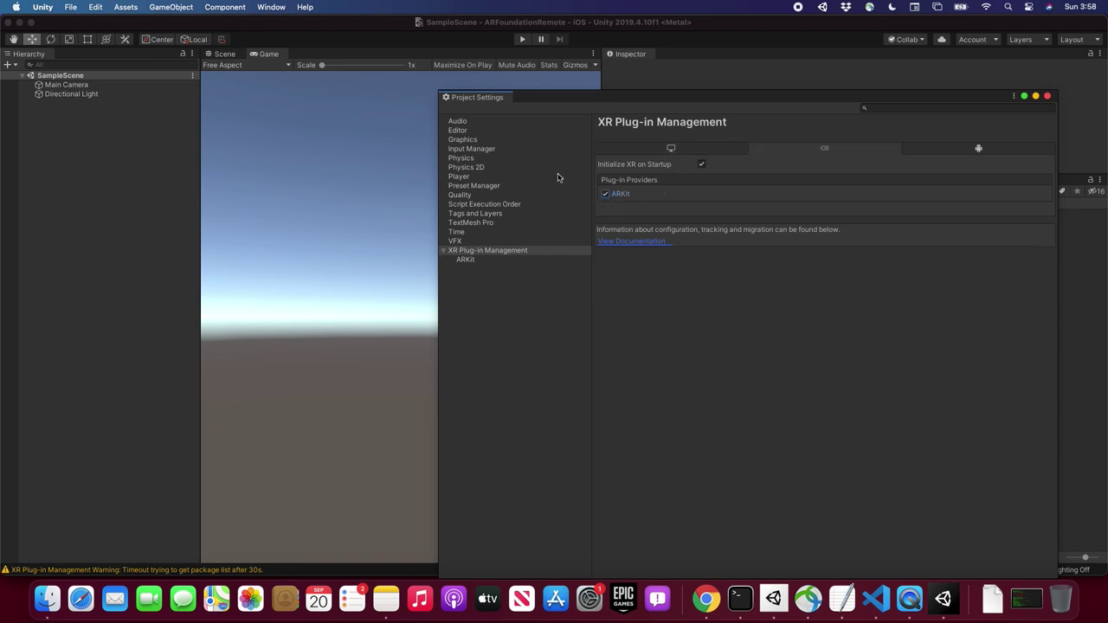
In the iOS Player settings, require ARKit support and set the minimum iOS version to 11
left_click(464, 179)
left_click_drag(569, 97, 403, 39)
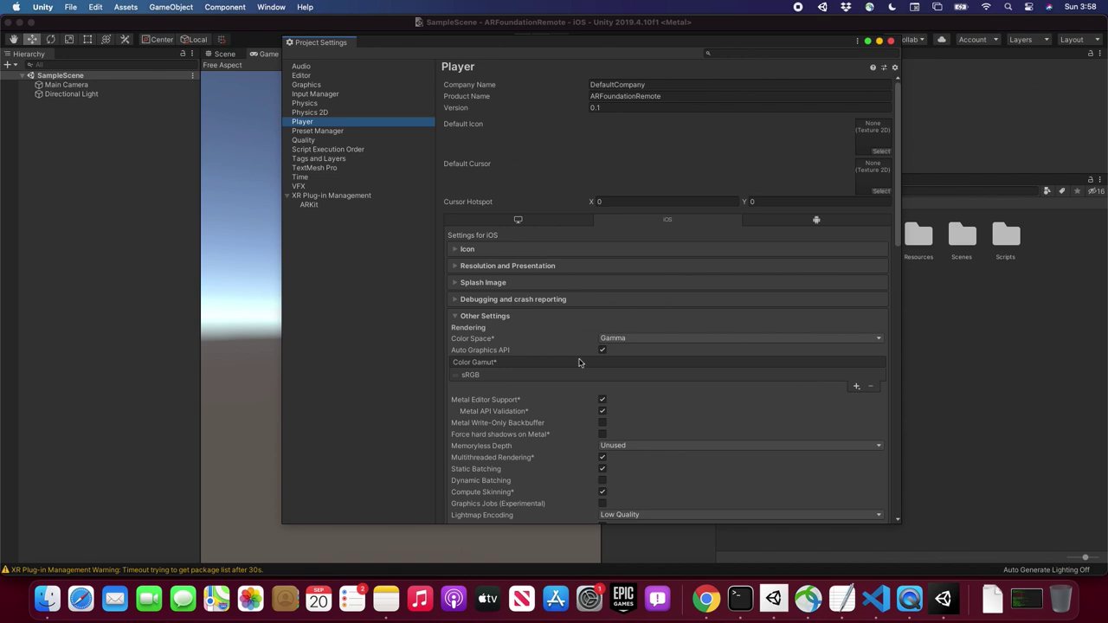
scroll(588, 443, "down", 10)
scroll(587, 443, "down", 2)
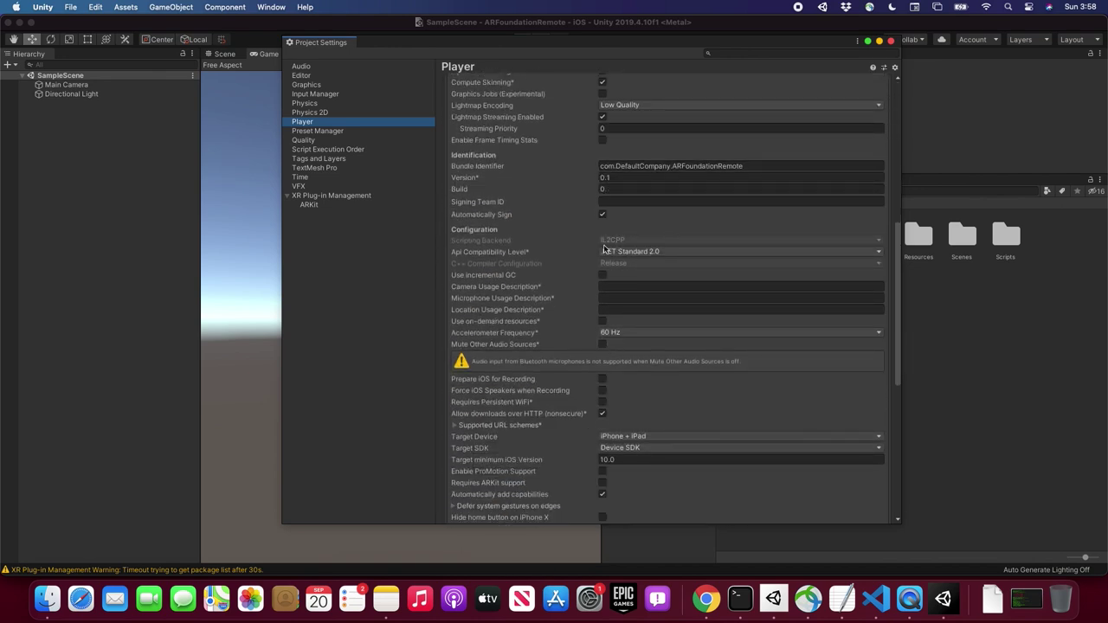
scroll(562, 366, "down", 5)
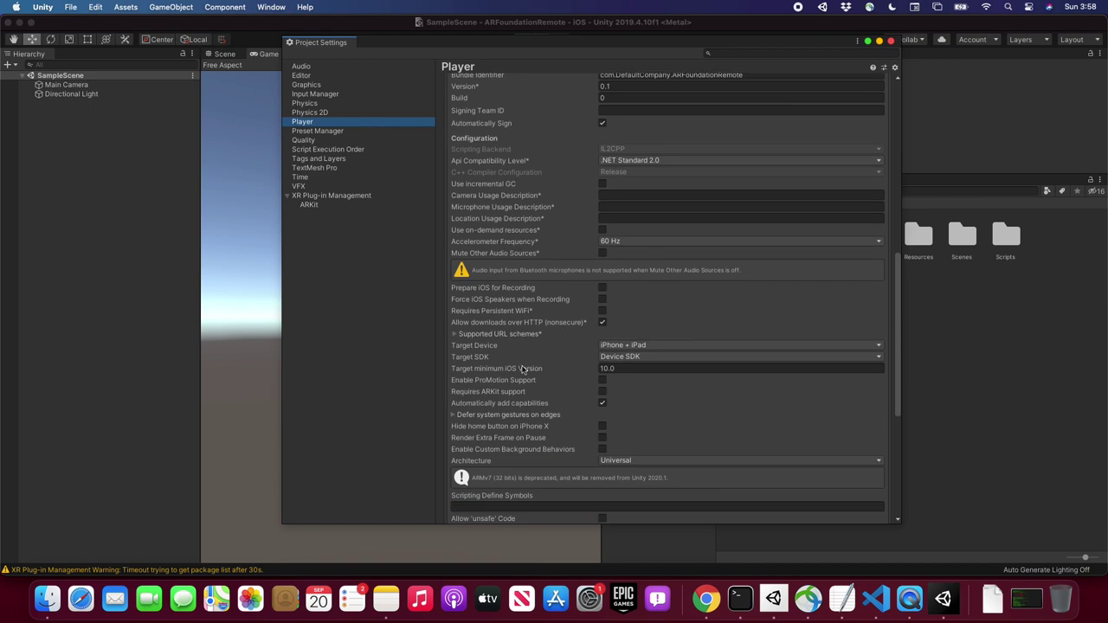
left_click(602, 392)
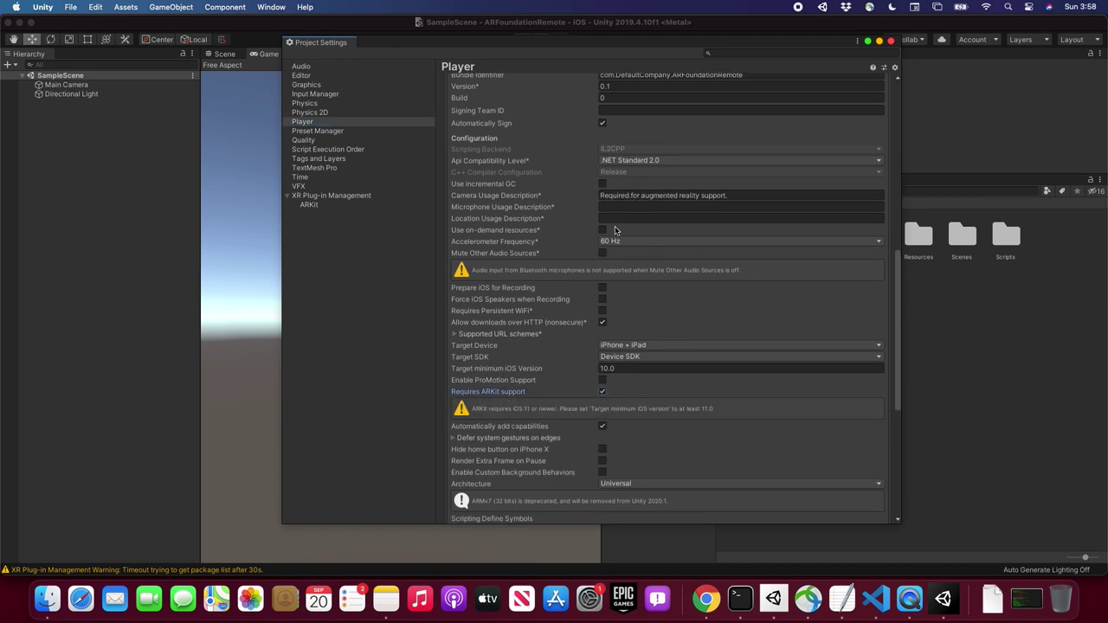
left_click(616, 368)
type("11")
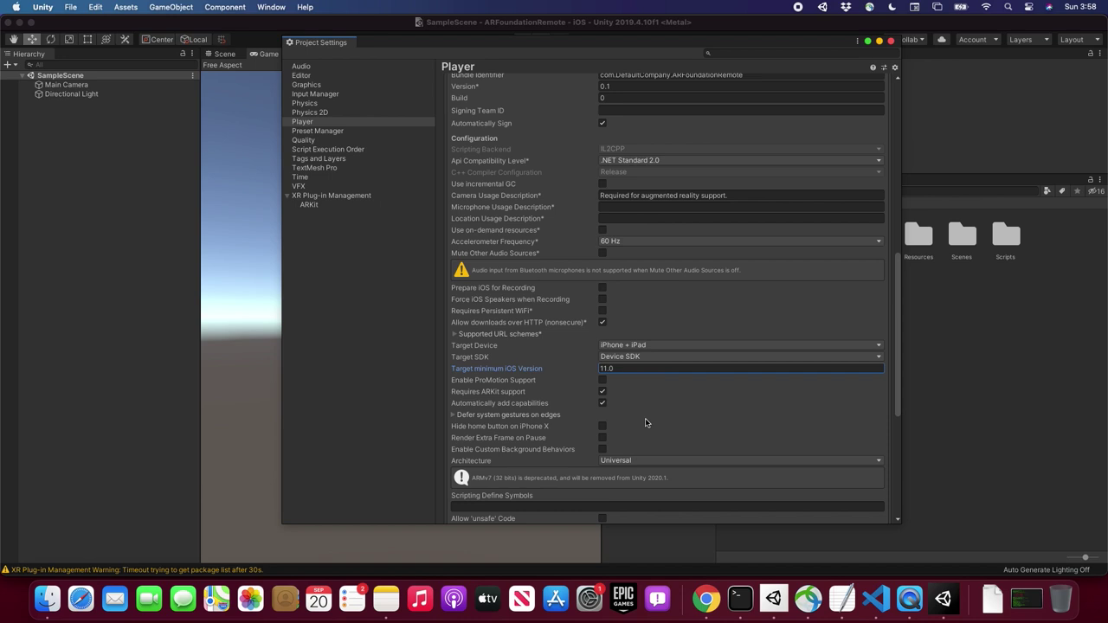
Set the build Architecture to ARM64, then return to the XR Plug-in Management page
scroll(680, 406, "down", 3)
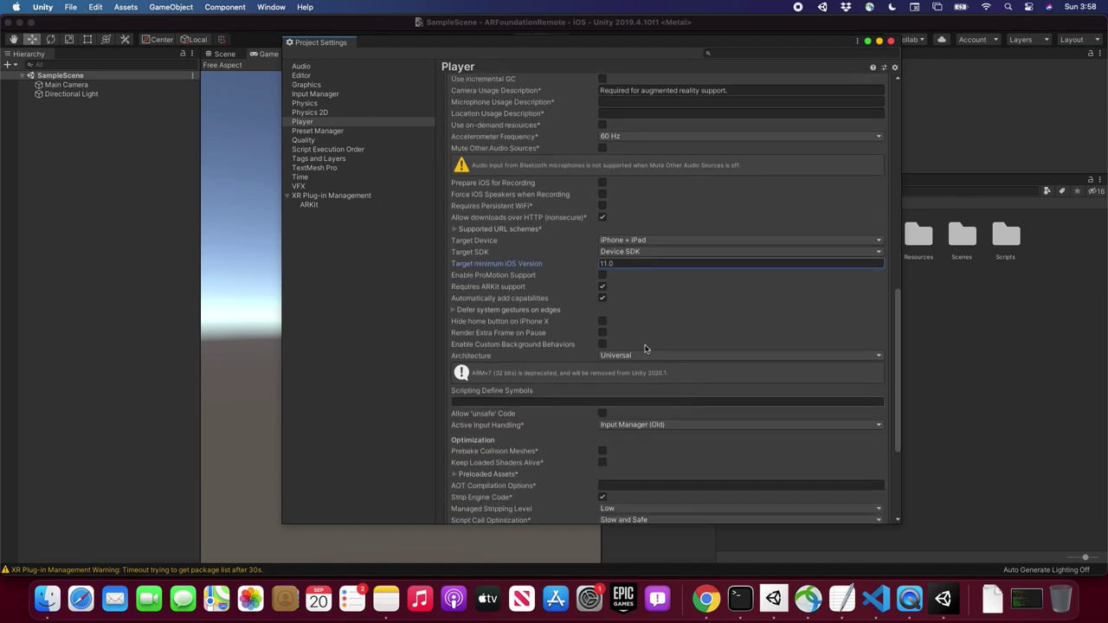
left_click(631, 357)
left_click(649, 356)
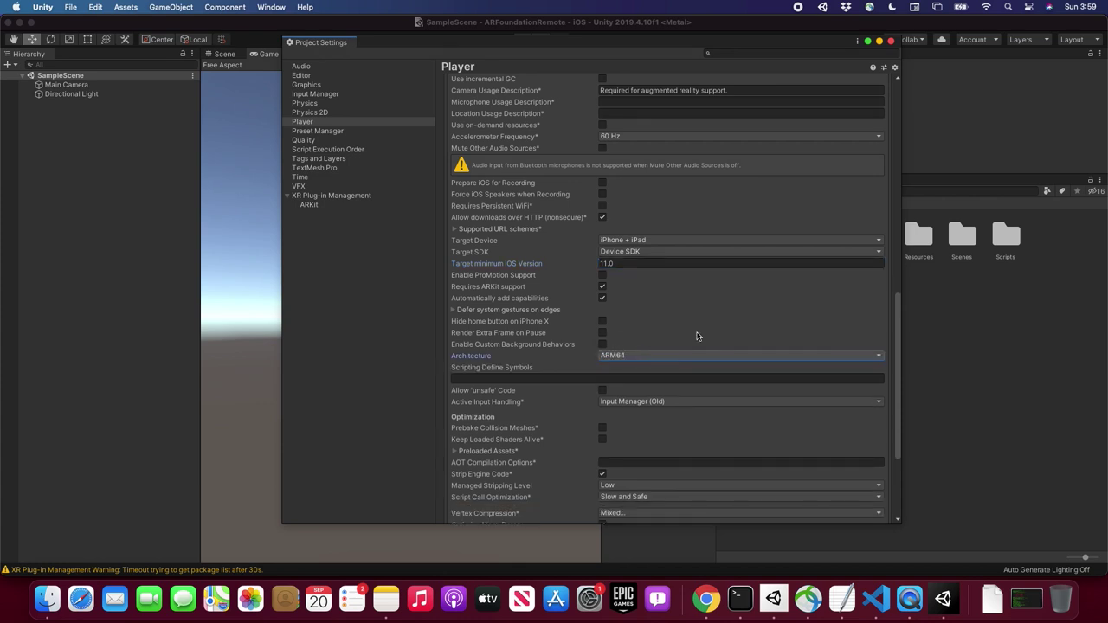
scroll(640, 390, "down", 3)
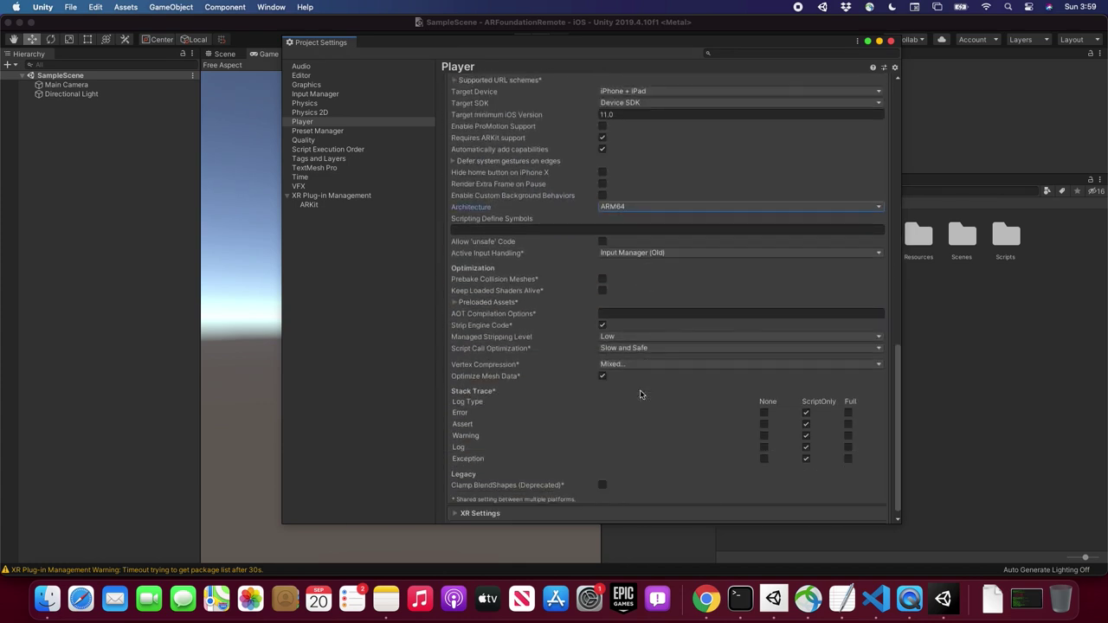
scroll(609, 283, "up", 7)
scroll(607, 282, "up", 10)
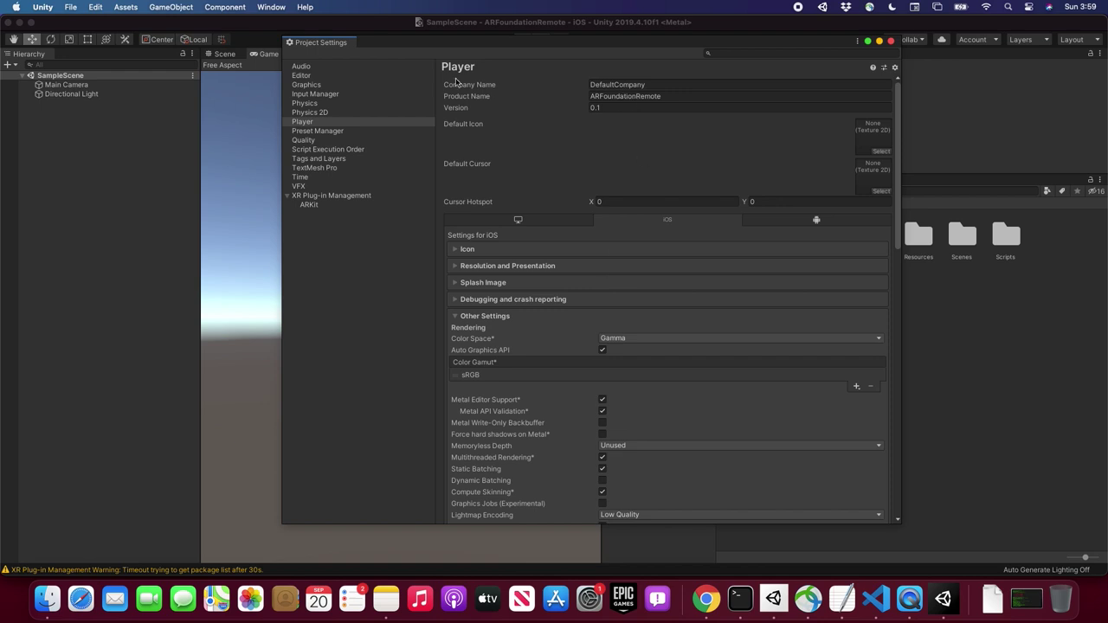
left_click(317, 198)
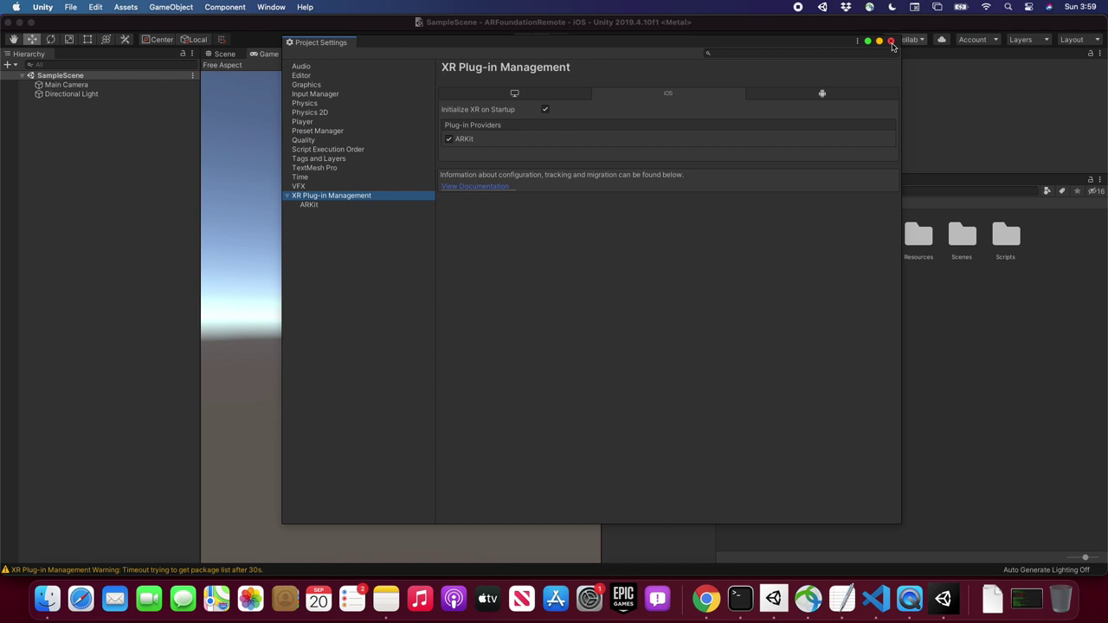
Close Project Settings and run Install AR Companion app from the Installer asset's Inspector
left_click(891, 41)
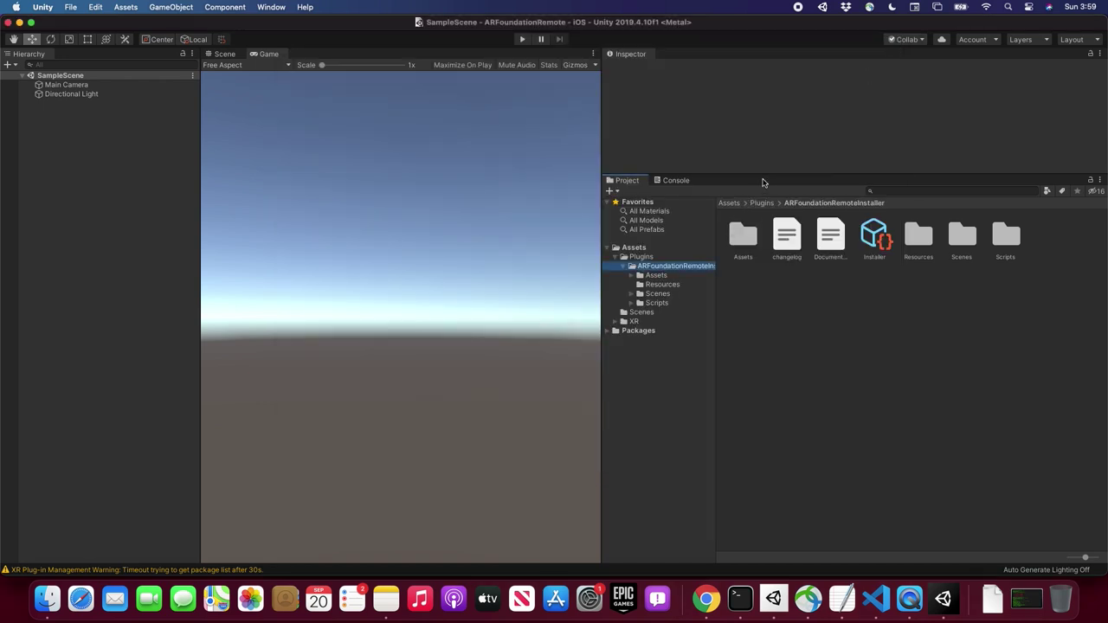
left_click_drag(762, 174, 747, 329)
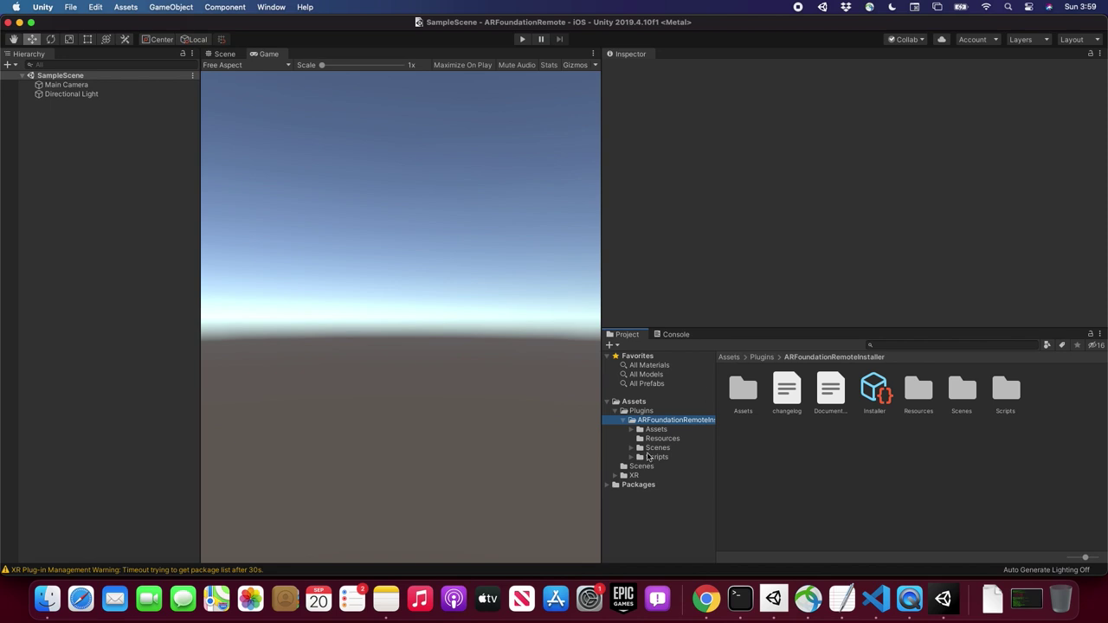
left_click(869, 412)
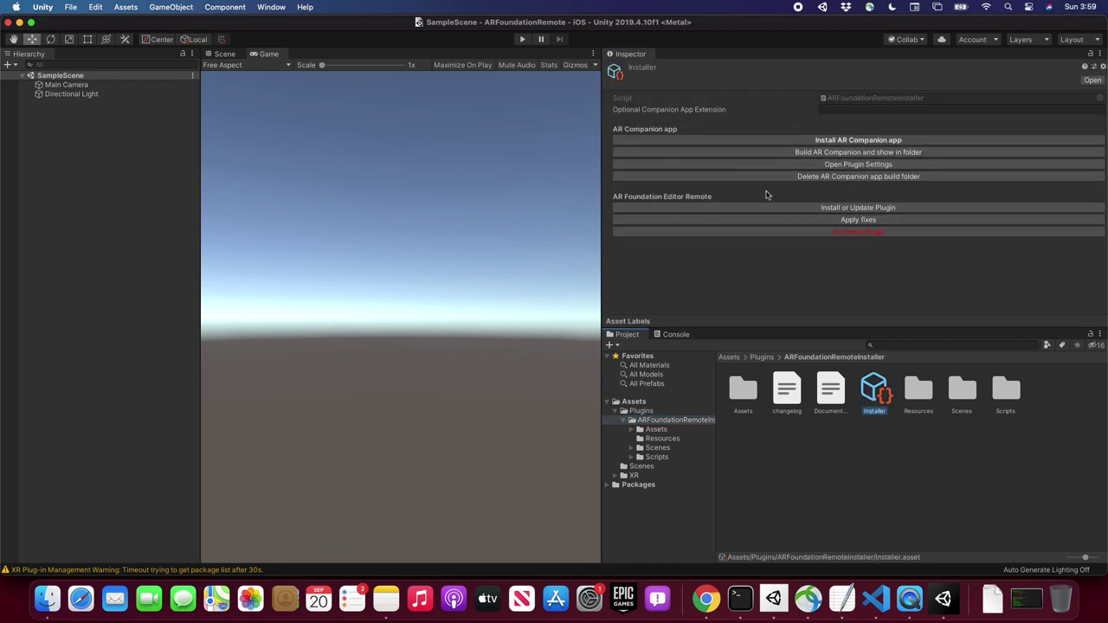
left_click_drag(716, 377, 772, 374)
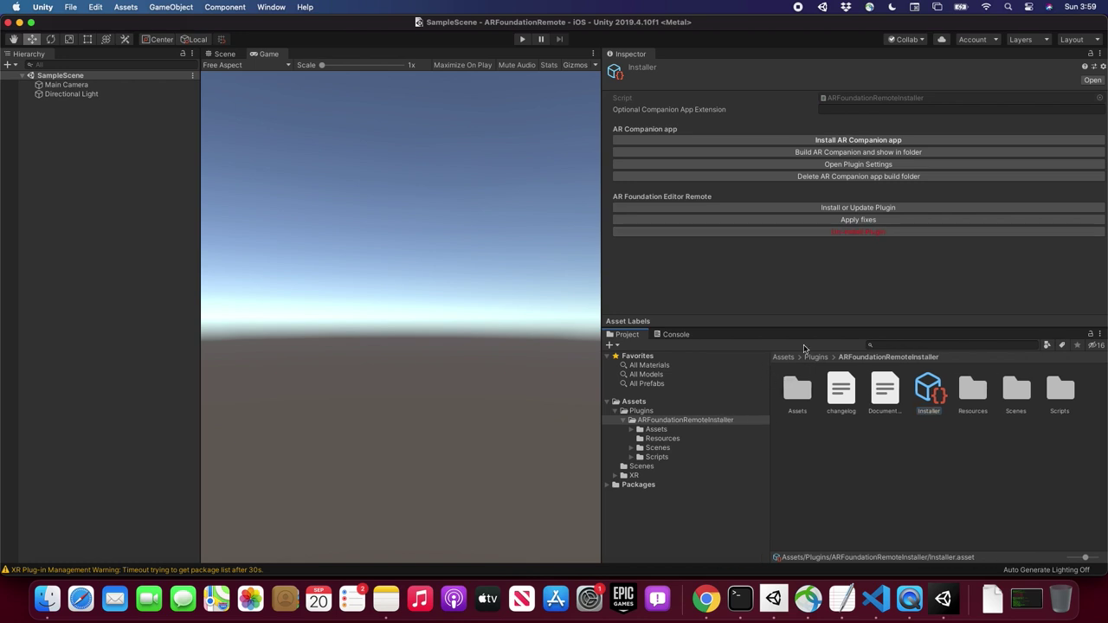
left_click(873, 145)
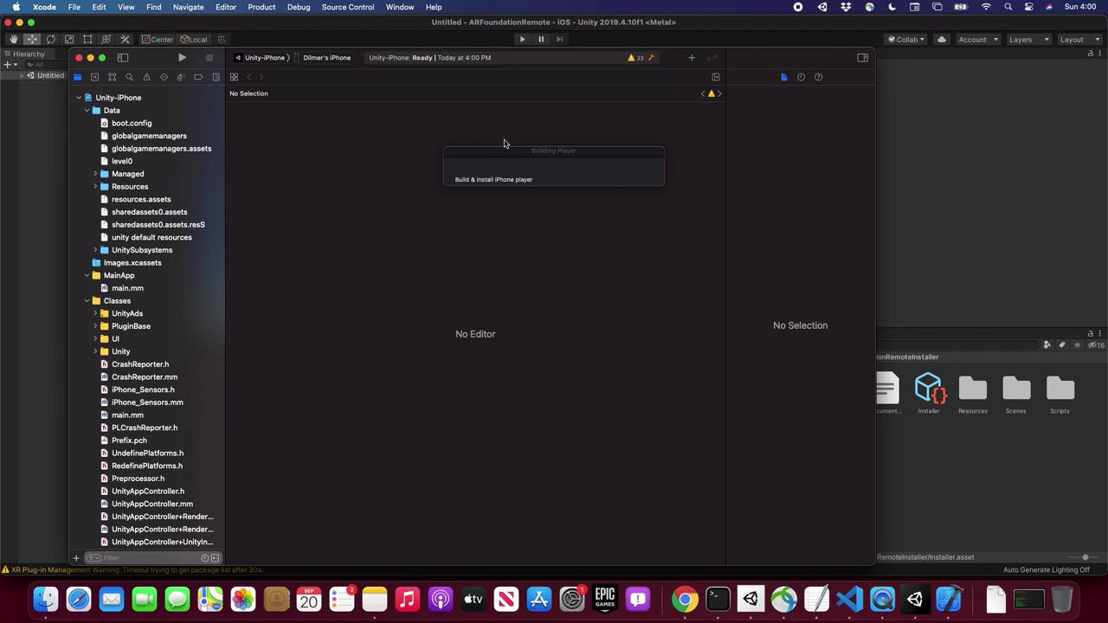
Make the iPad Xcode's run destination and show the Unity-iPhone target's Signing & Capabilities
left_click_drag(747, 68, 840, 61)
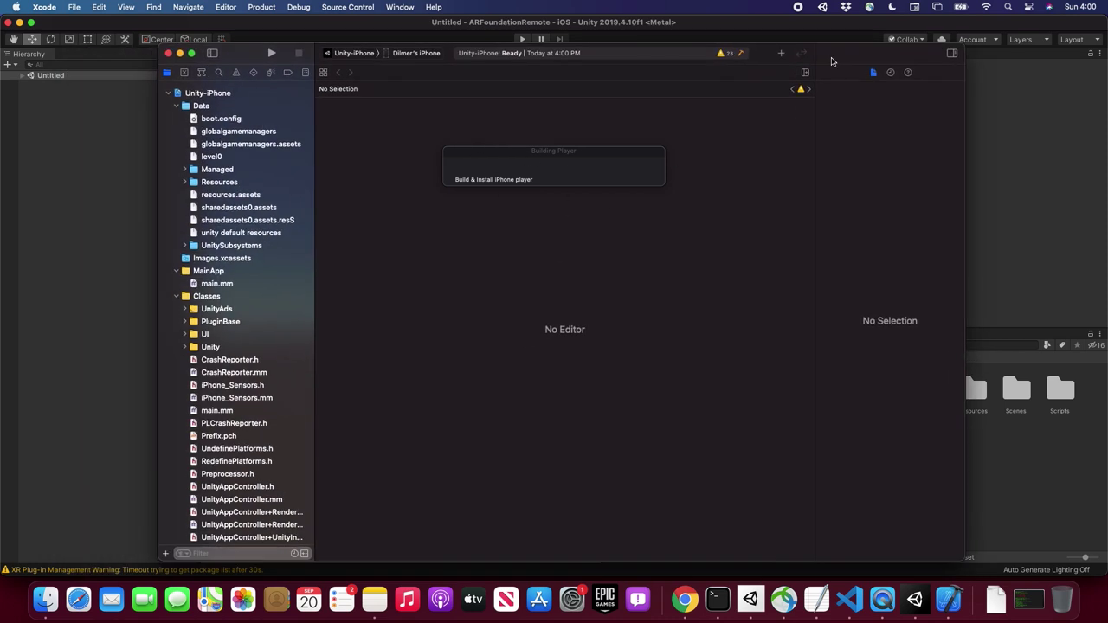
left_click(413, 53)
left_click(426, 41)
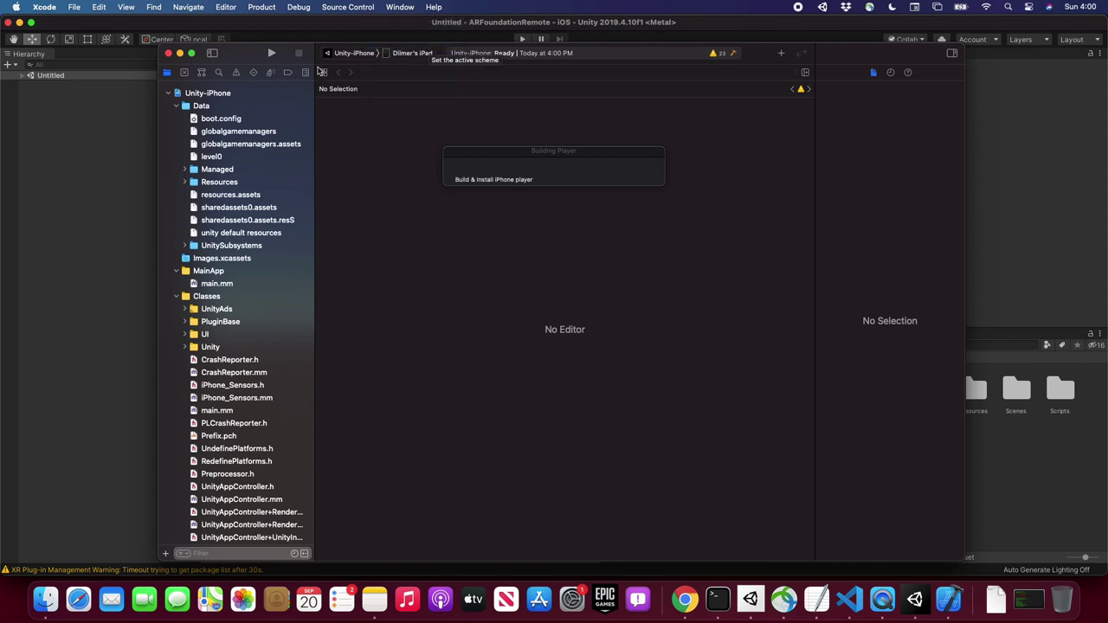
left_click(228, 93)
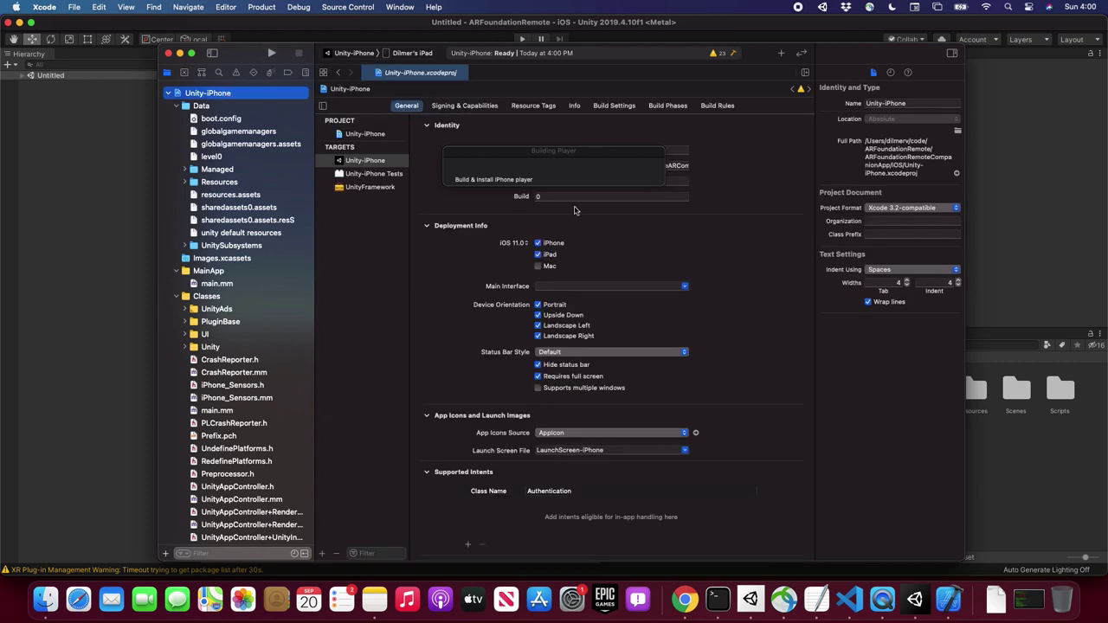
left_click(482, 109)
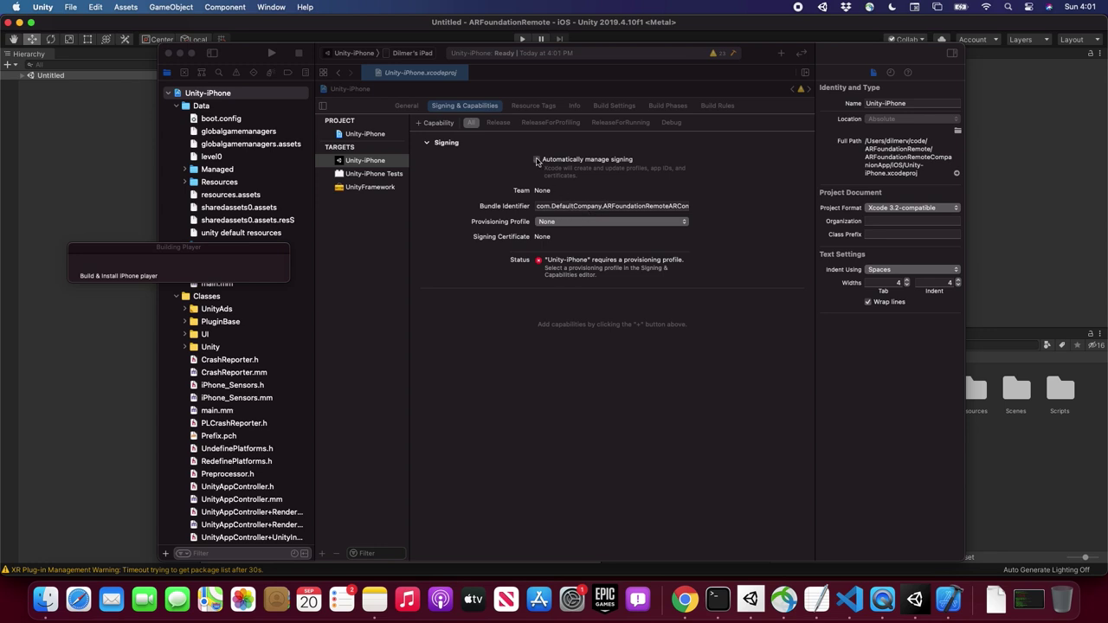
Enable automatic signing with the personal individual developer team, then run the app on the iPad with Cmd+R
left_click(537, 160)
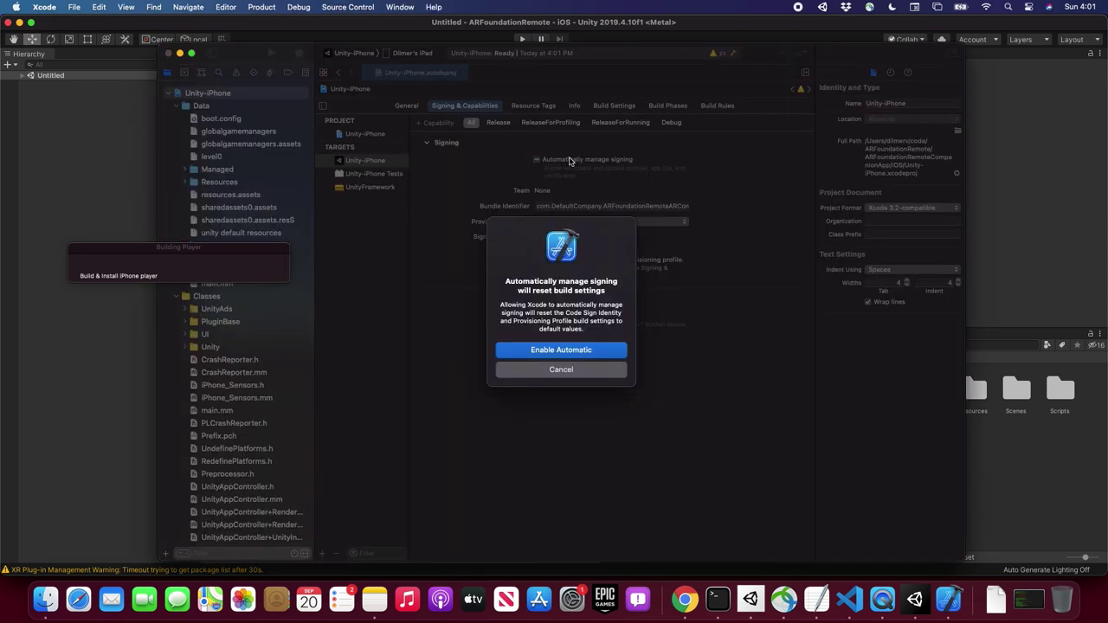
left_click(561, 350)
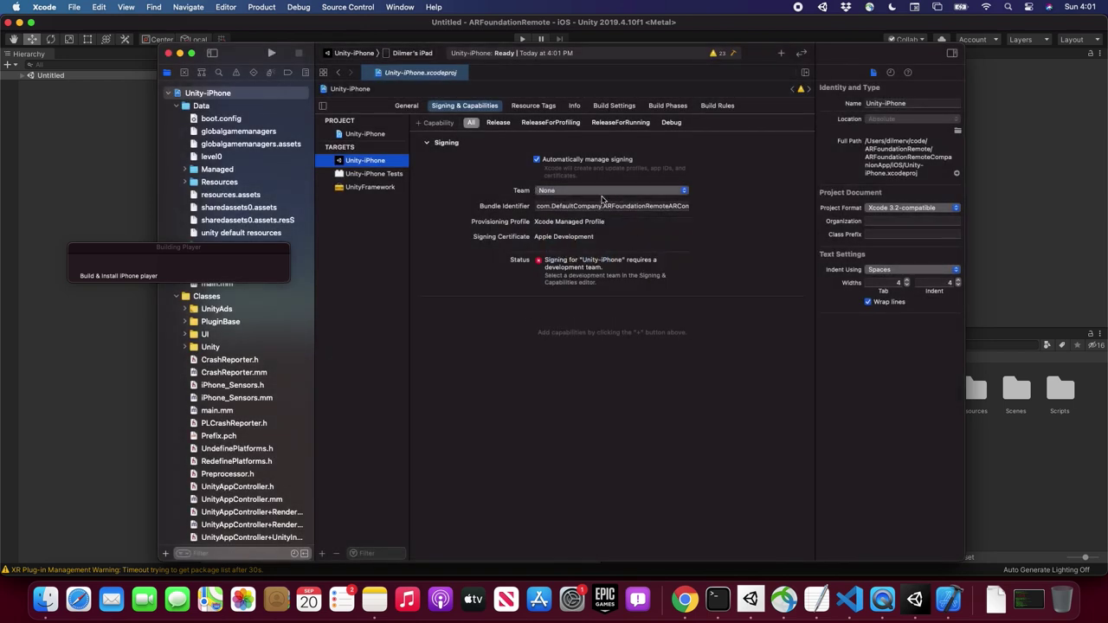
left_click(583, 190)
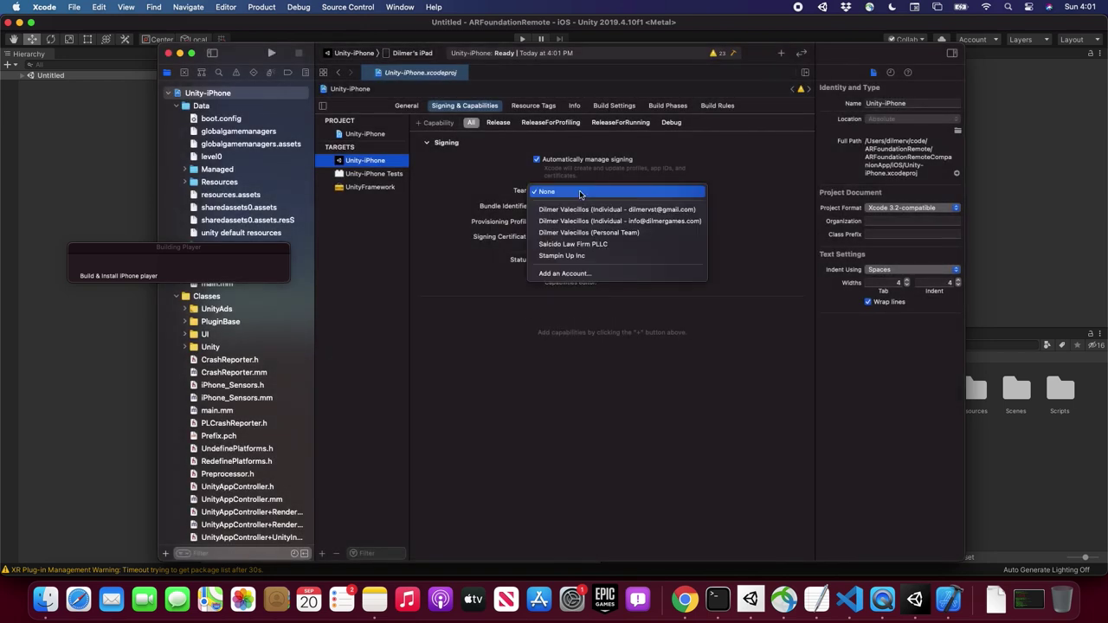
left_click(606, 213)
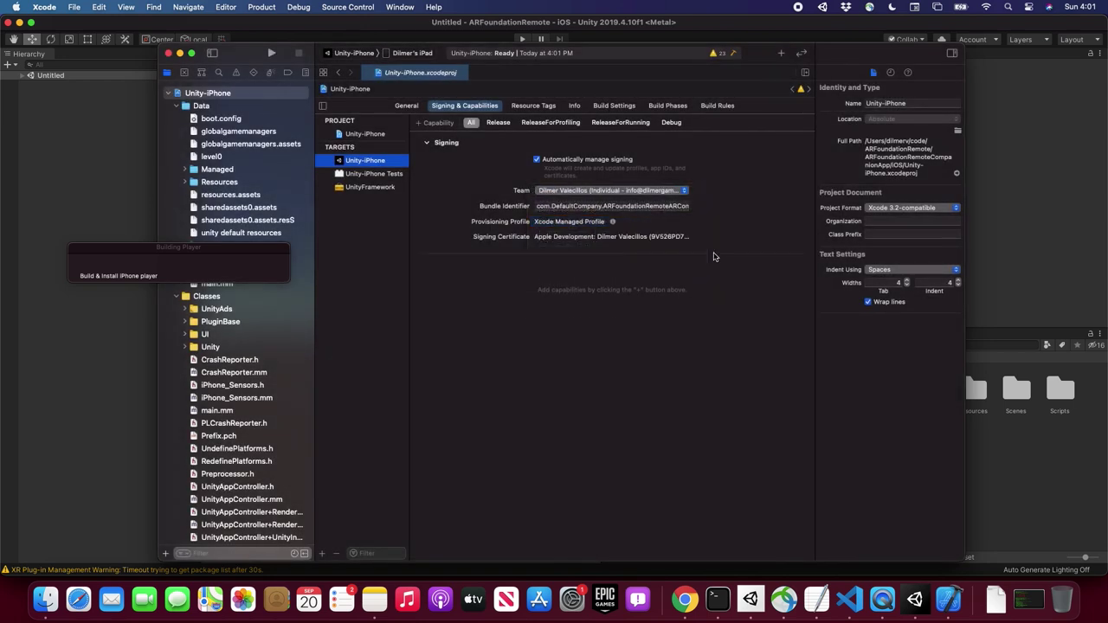
key("super+r")
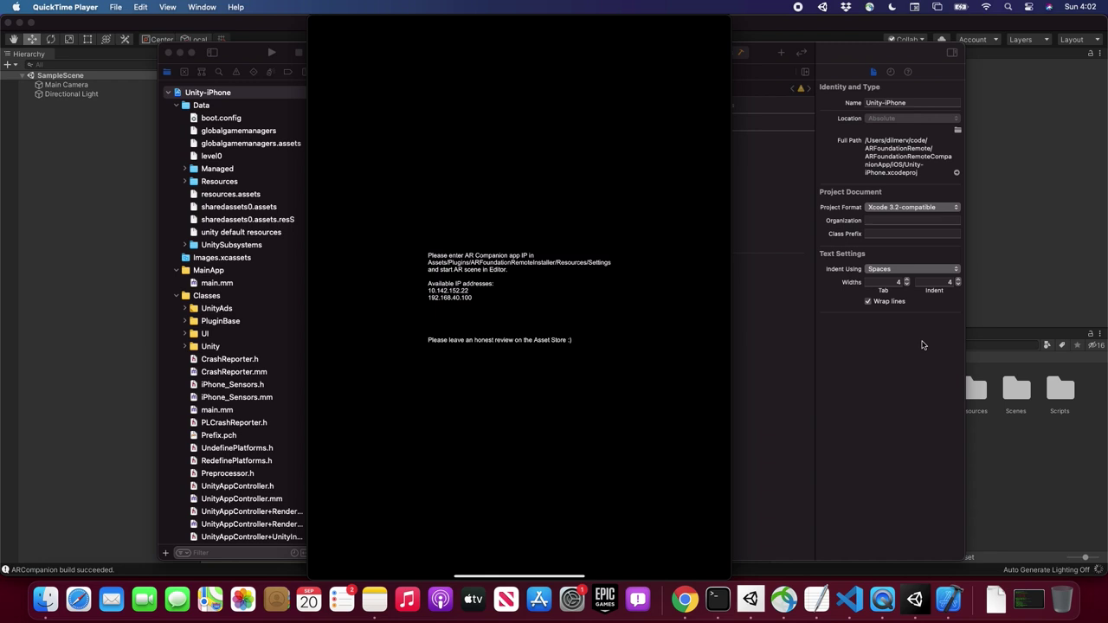
Note the companion app's IPs (10.142.152.22, 192.168.40.100) on the iPad mirror, then return to Unity
mouse_move(477, 281)
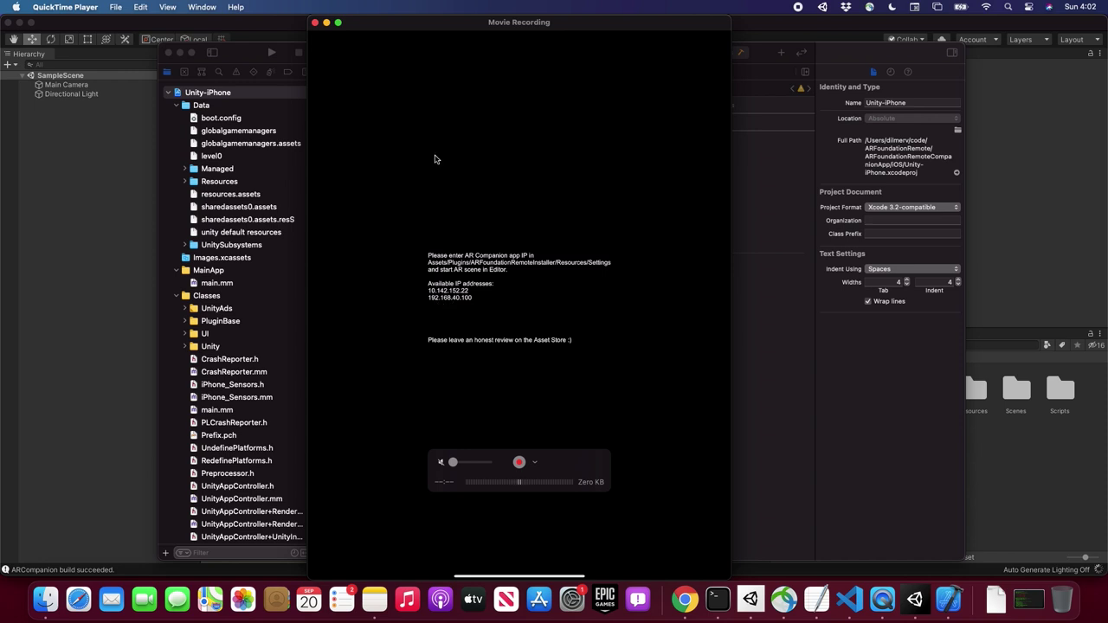
left_click(66, 215)
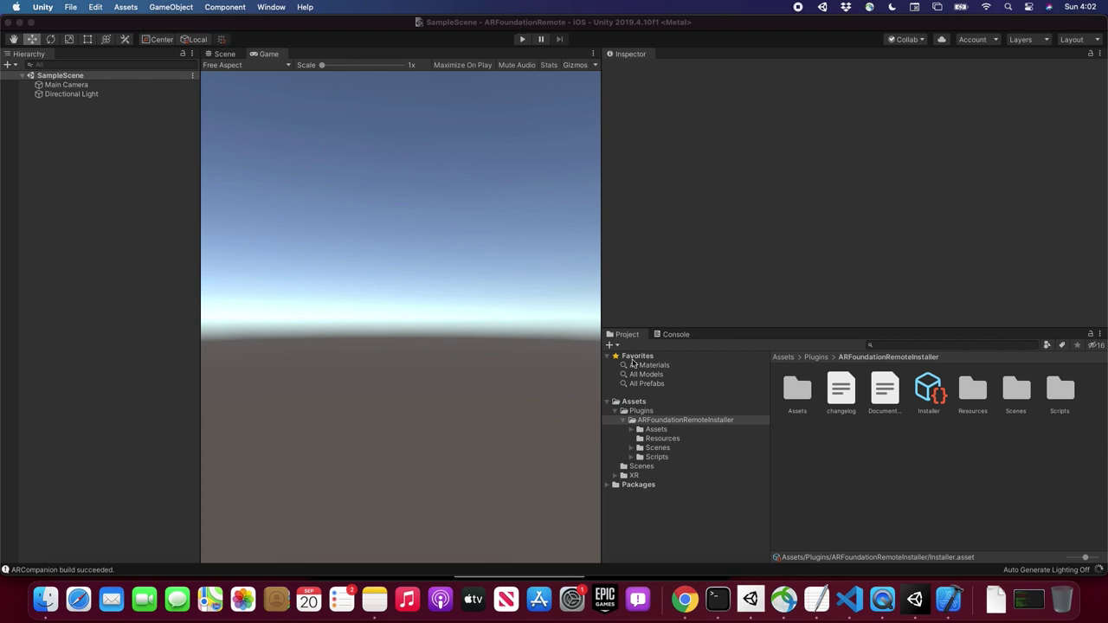
In Resources > Settings, set AR Companion App IP to 192.168.40.100, checking port and video values
left_click(659, 441)
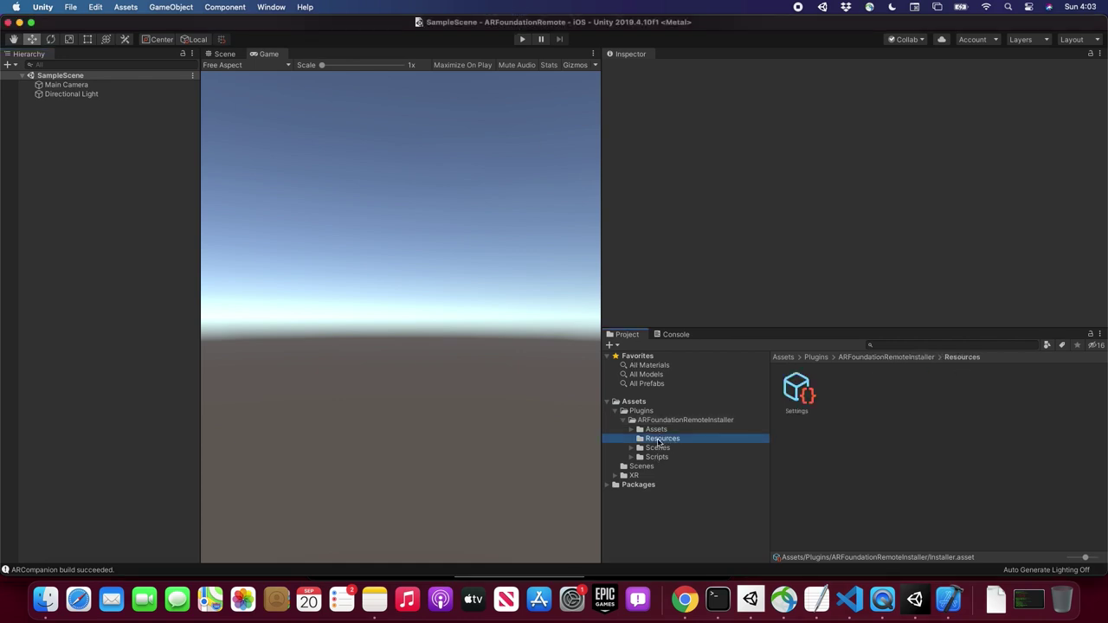
left_click(791, 390)
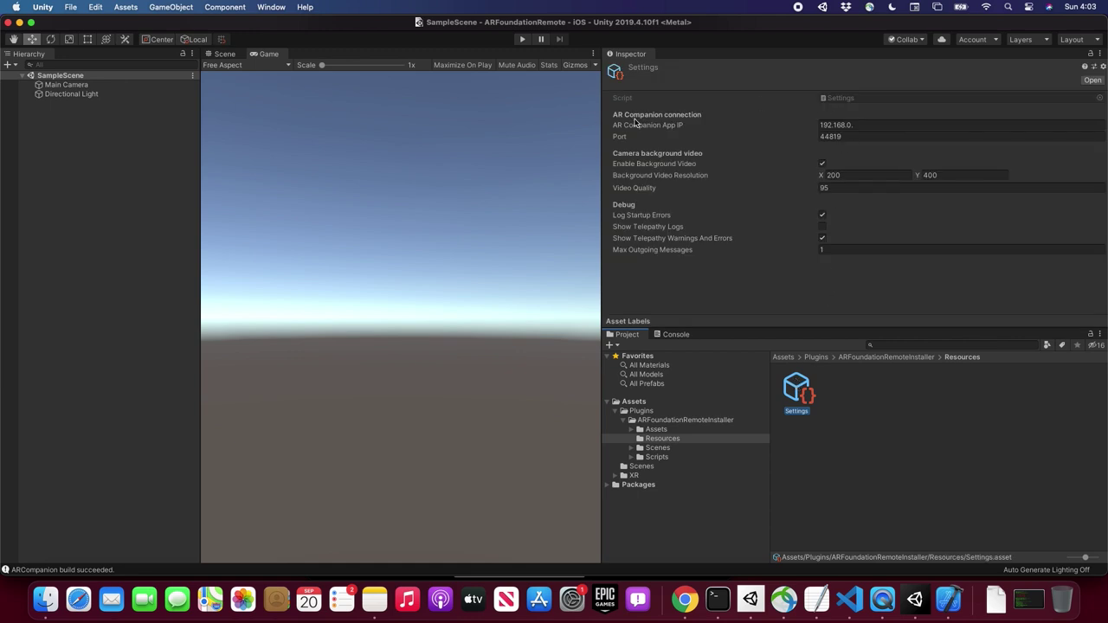
left_click(840, 125)
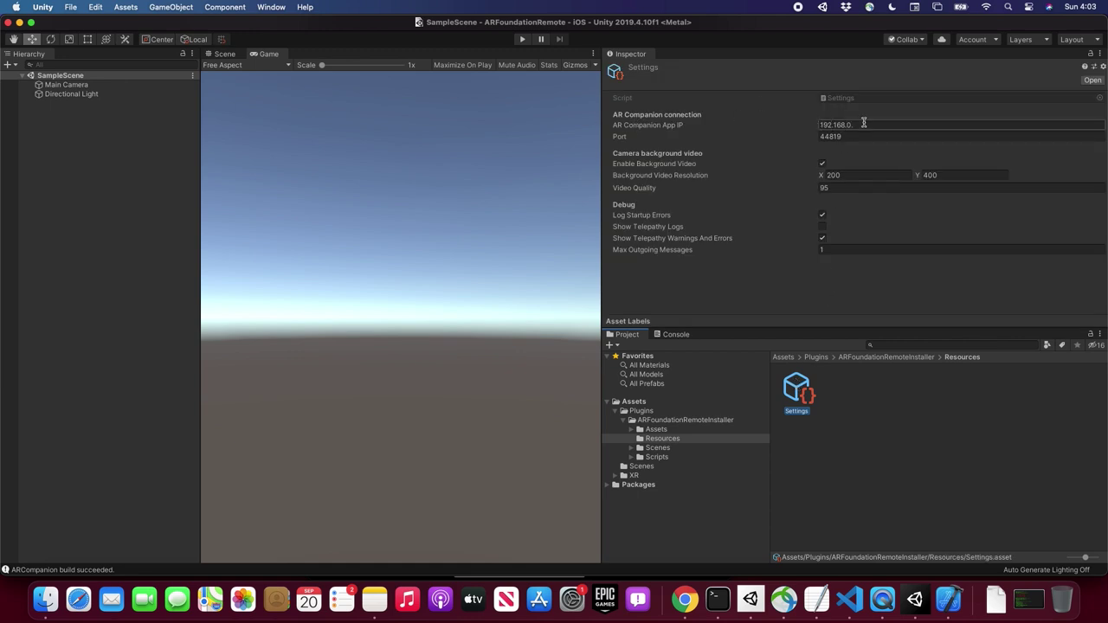
left_click(871, 125)
left_click(872, 125)
left_click(853, 137)
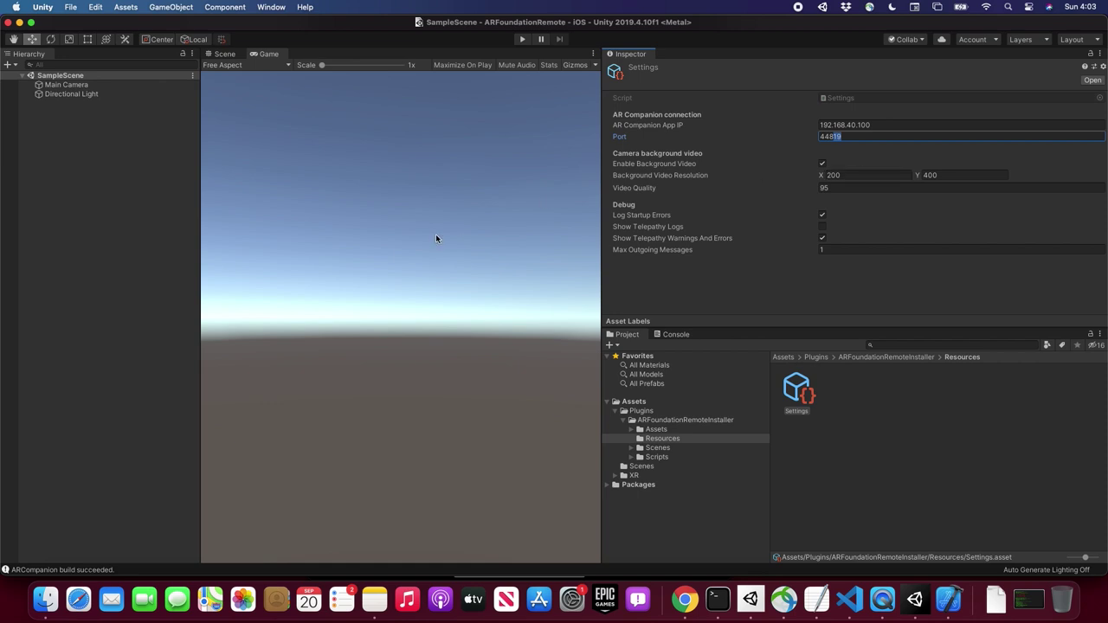
left_click(831, 175)
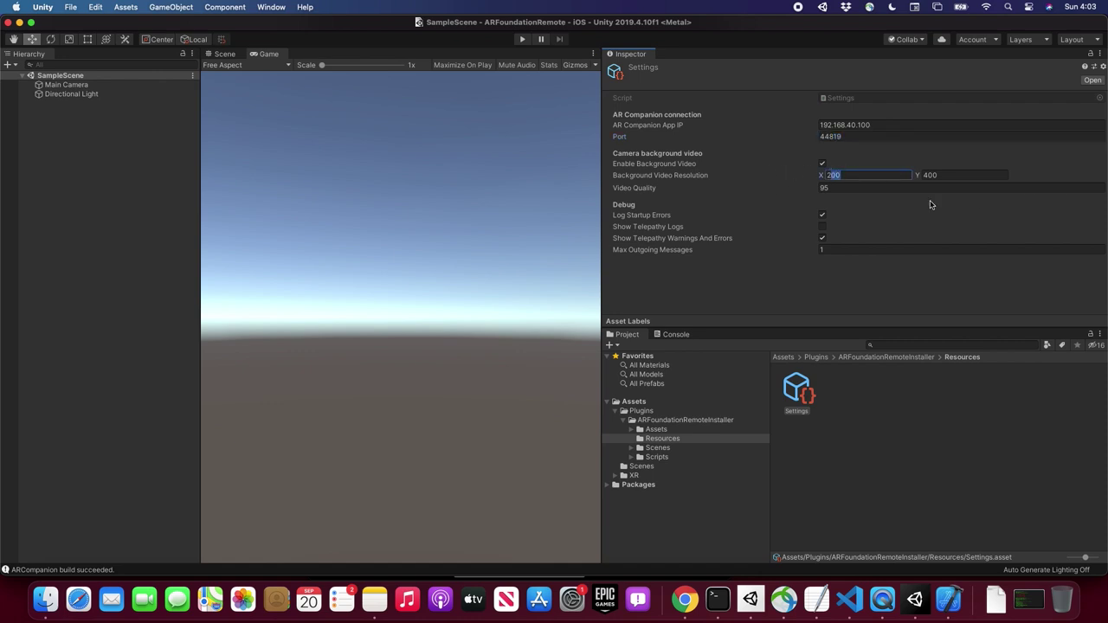
left_click(859, 189)
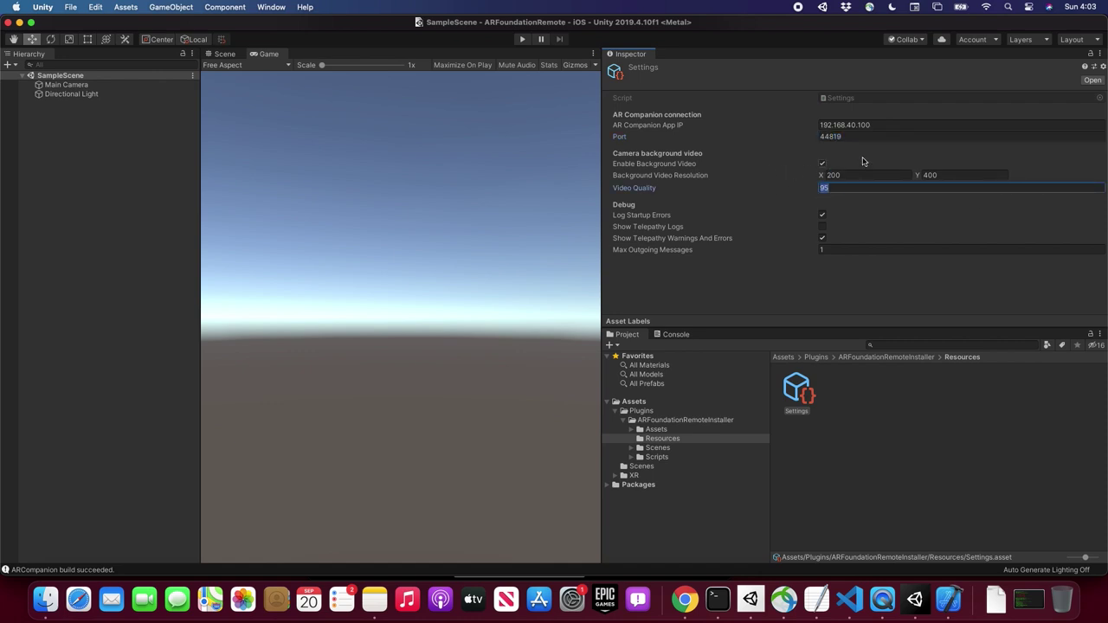
left_click(851, 175)
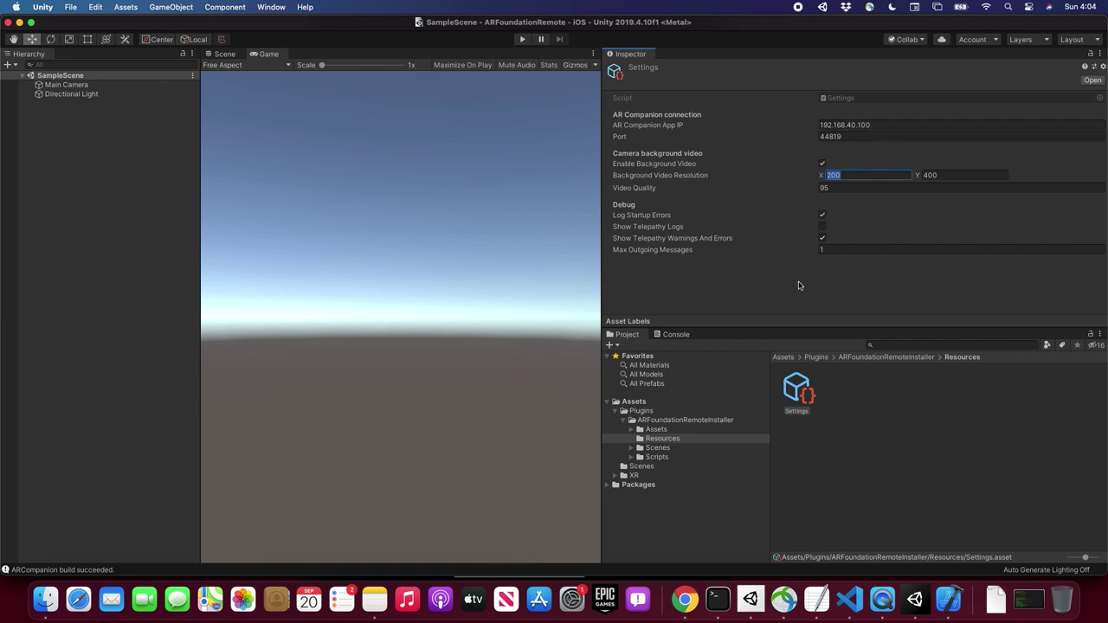
Open and play the ARKitFaceBlendshapesExample scene from Scenes > Examples
left_click(658, 448)
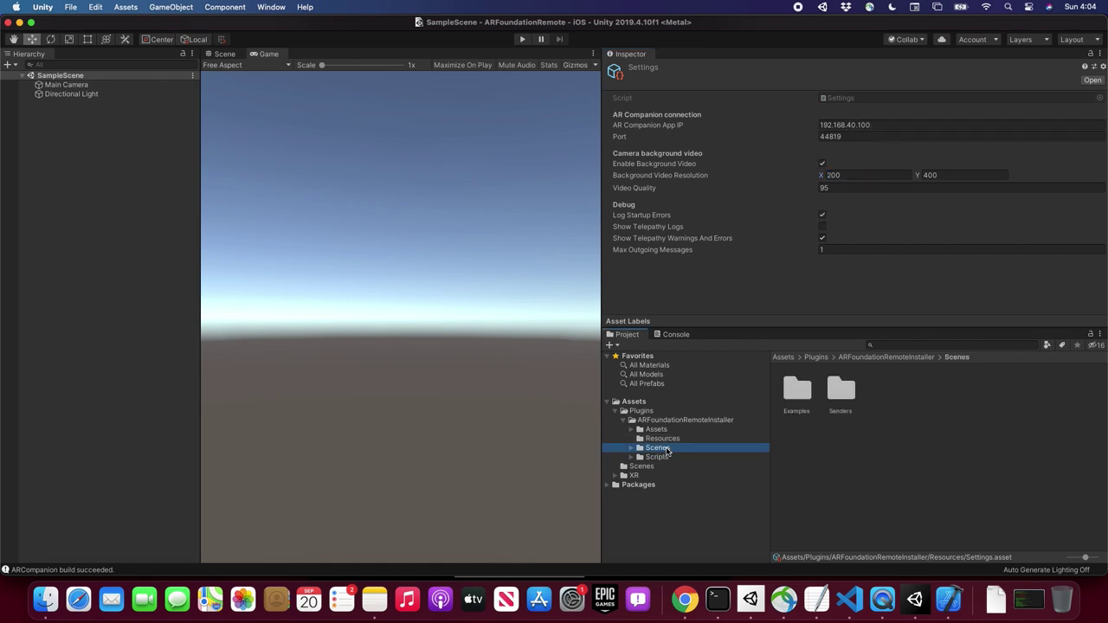
double_click(798, 389)
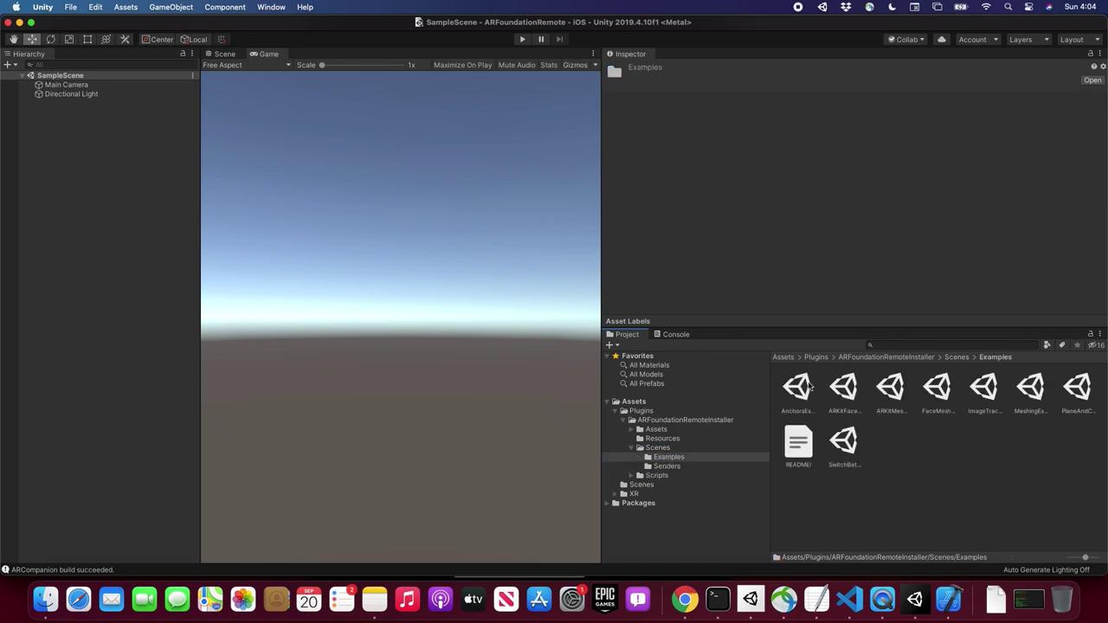
double_click(845, 389)
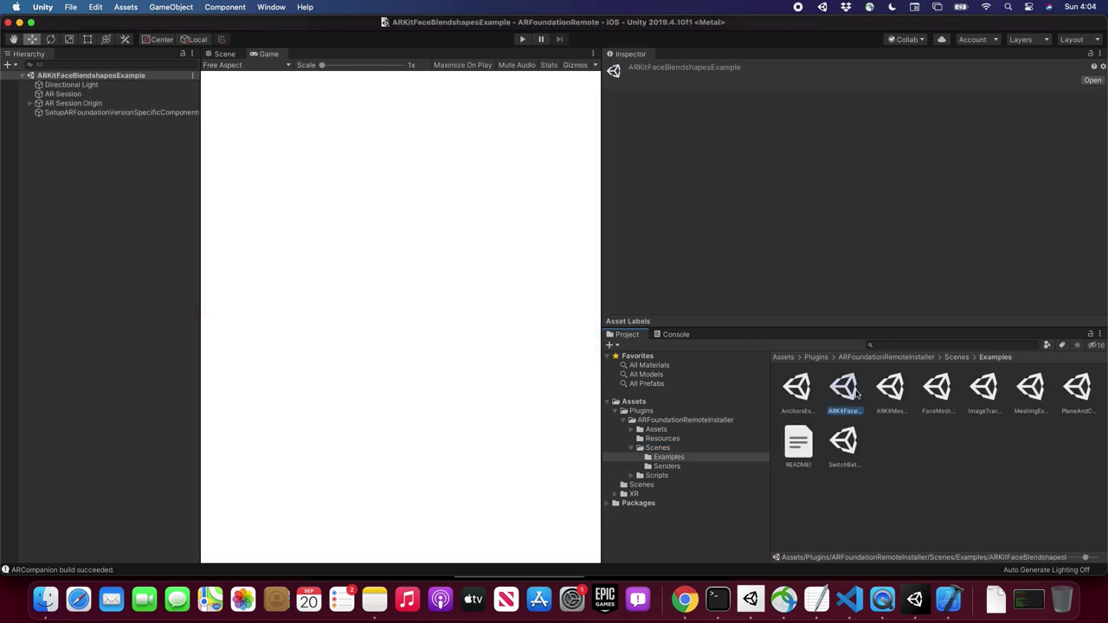
left_click(522, 39)
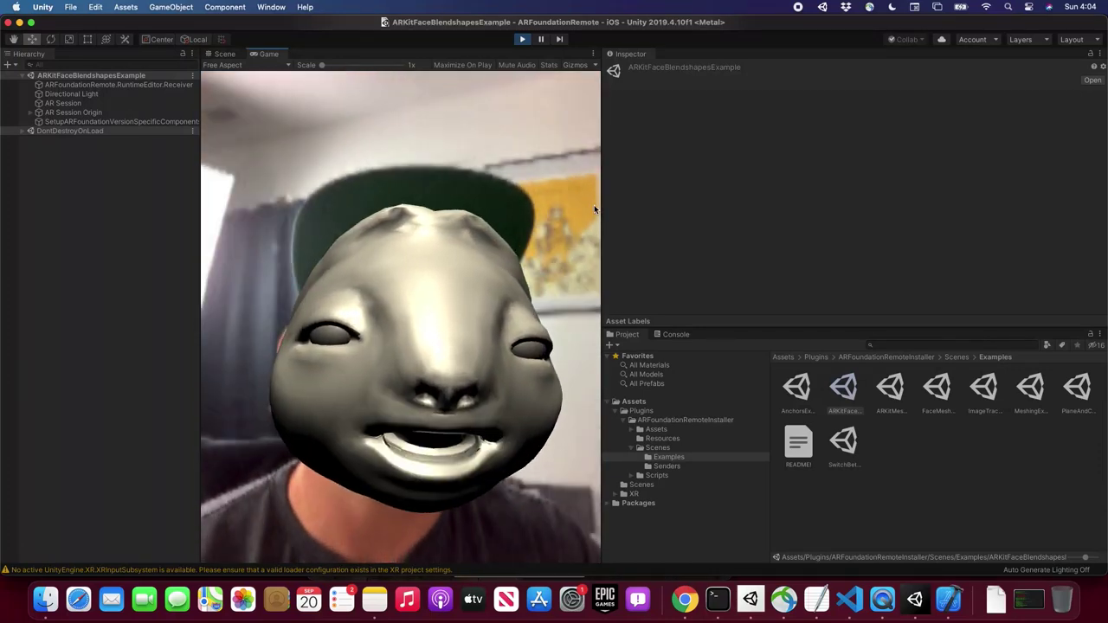
In the Scene view, select and frame the tracked ARFace's blendshapes3 model, then stop playback
left_click(228, 55)
left_click(30, 113)
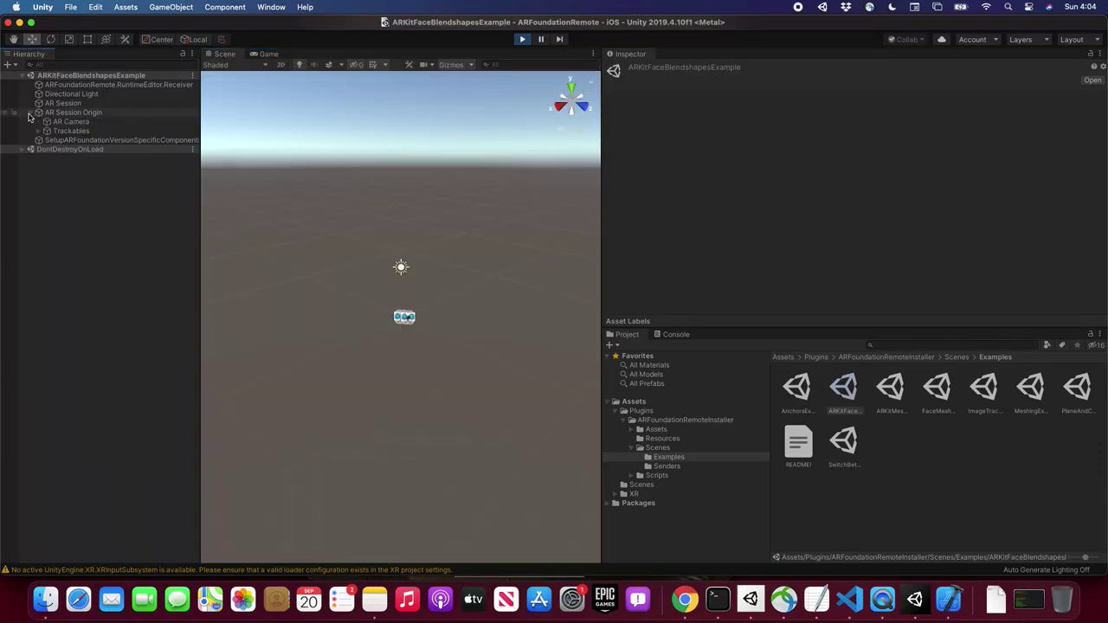
left_click(44, 131)
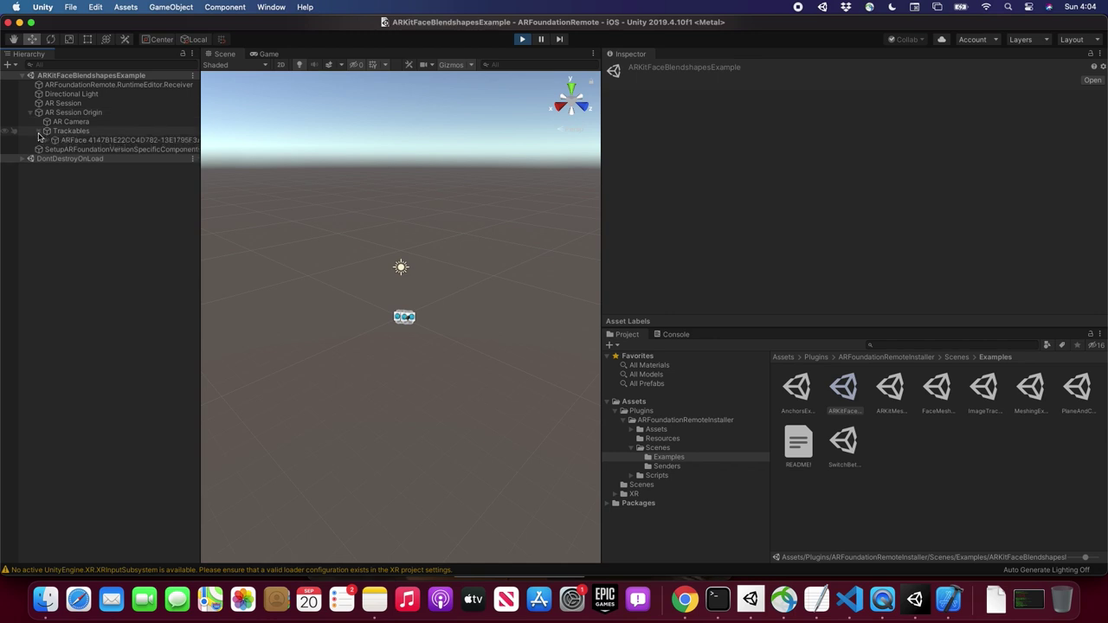
left_click(84, 141)
key("Right")
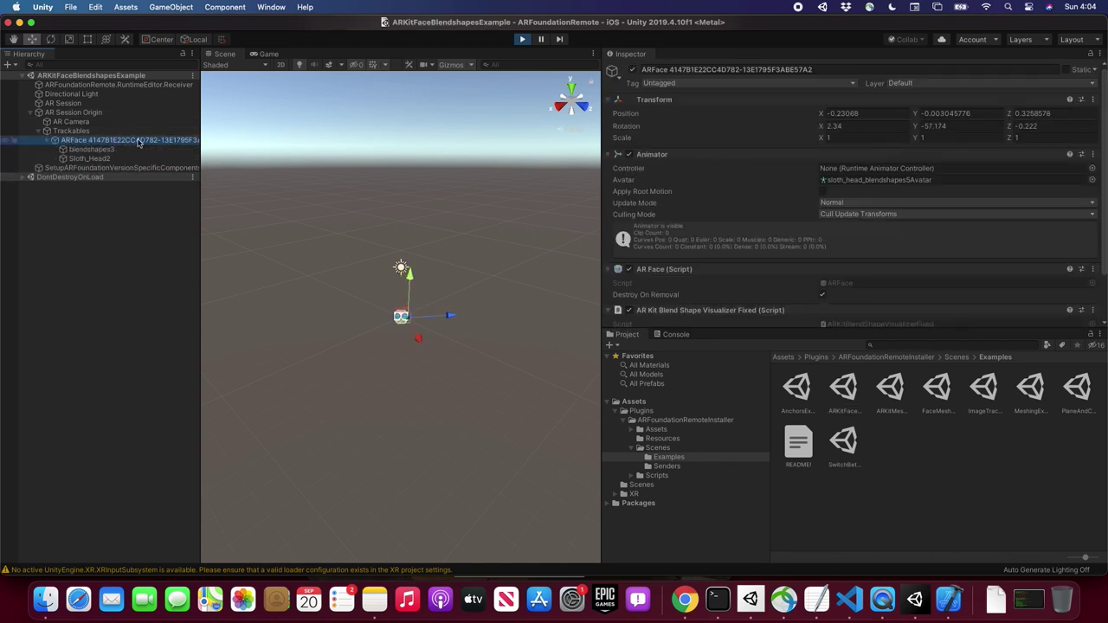
left_click(93, 150)
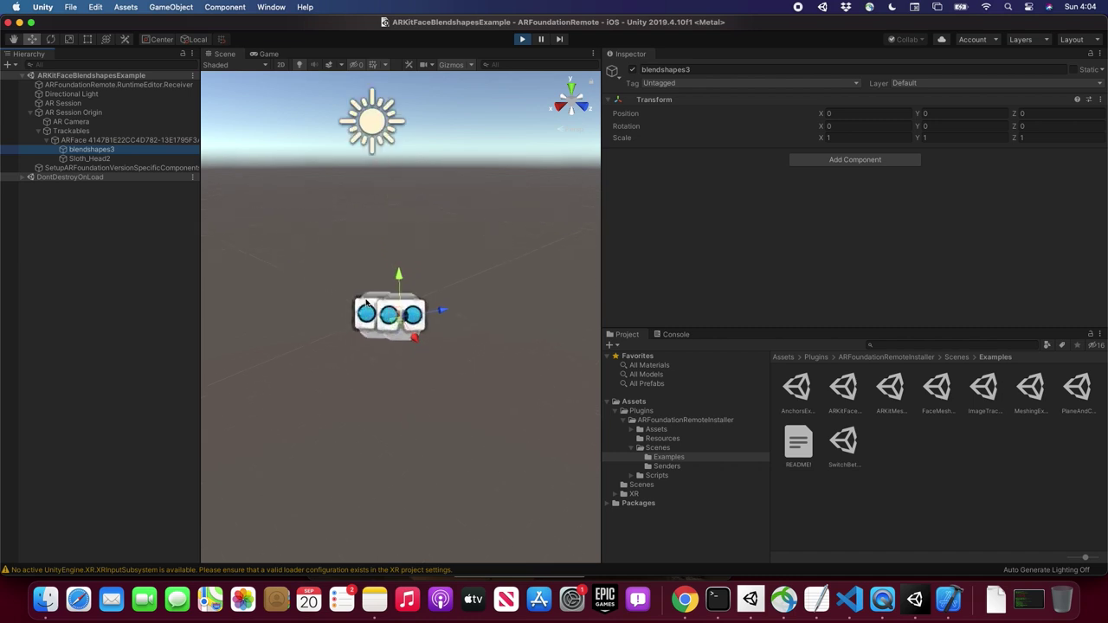
key("f")
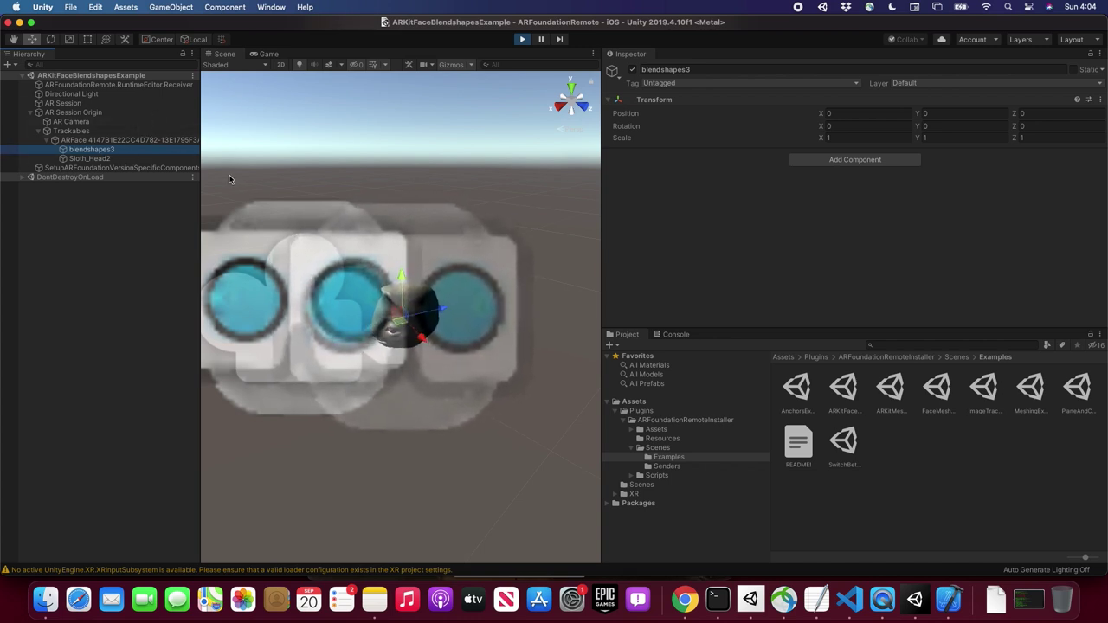
left_click(522, 40)
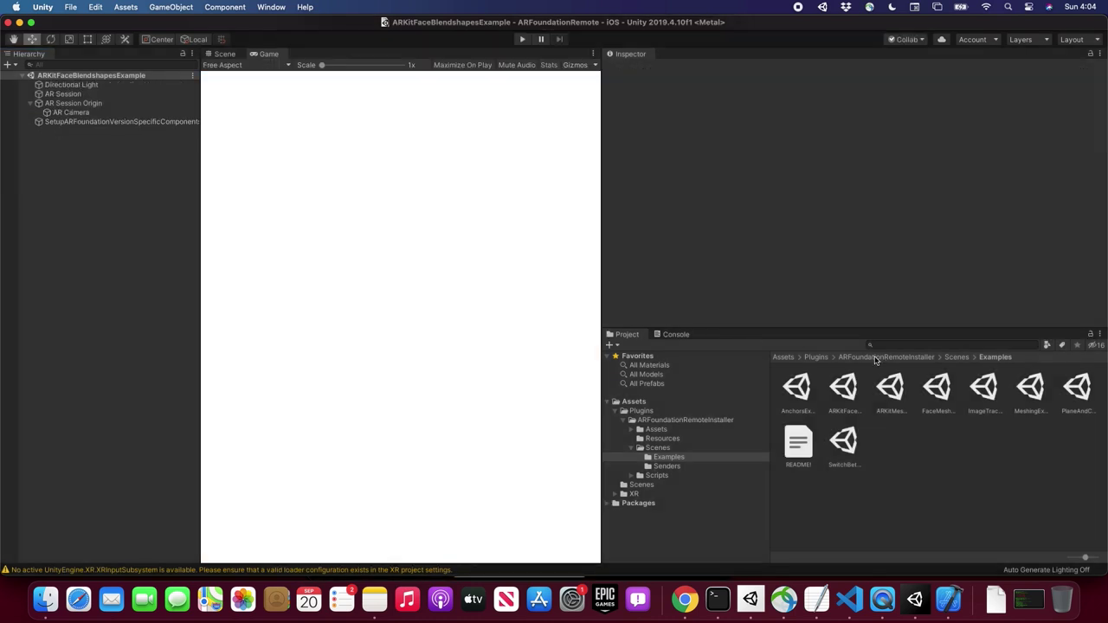
Play SwitchBetweenPlaneAndFaceTracking, switch tracking from Plane to Face, then stop with Cmd+P
double_click(844, 445)
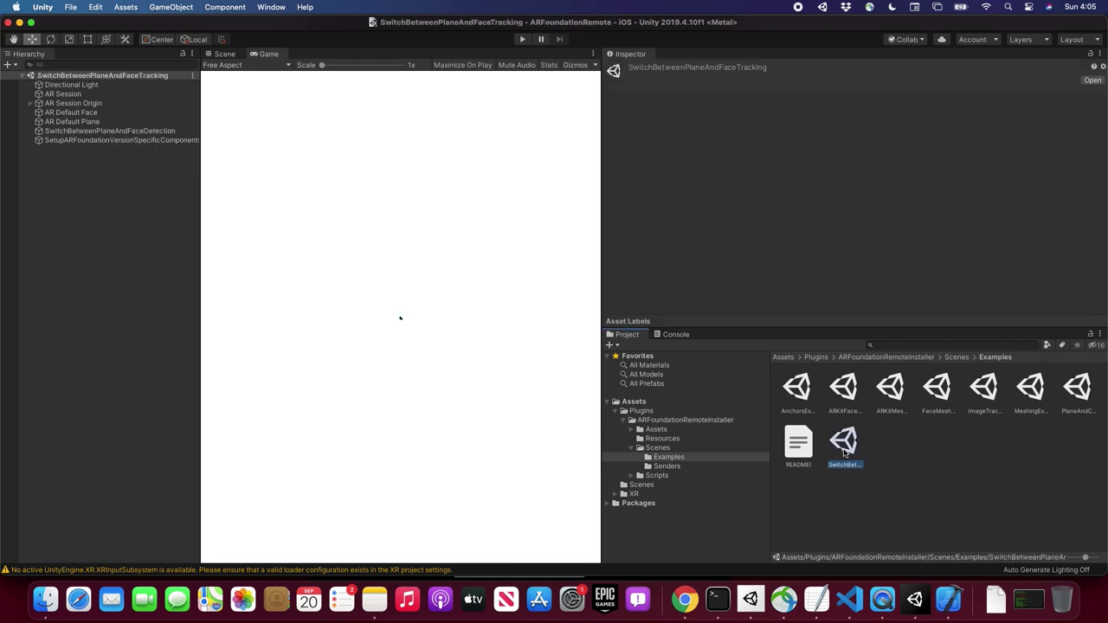
left_click(522, 40)
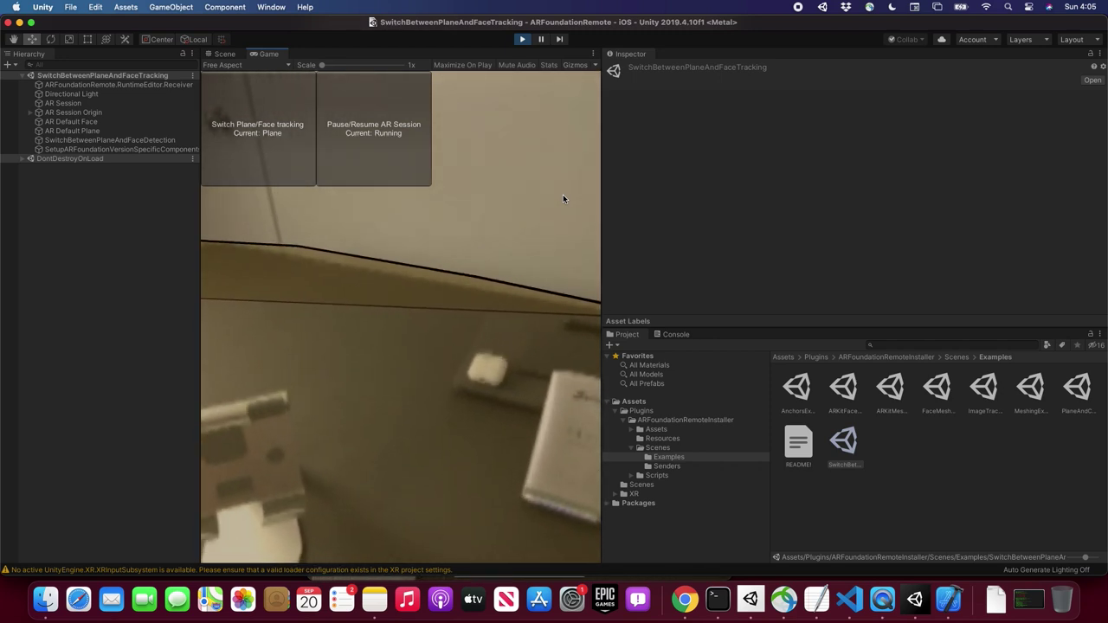
left_click(256, 121)
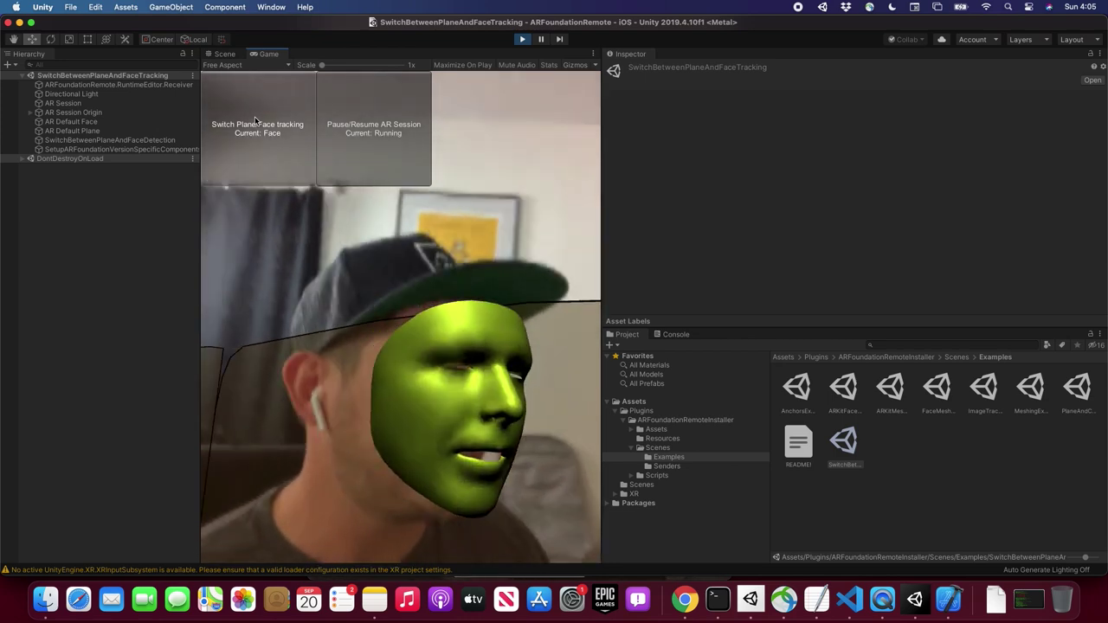
key("super+p")
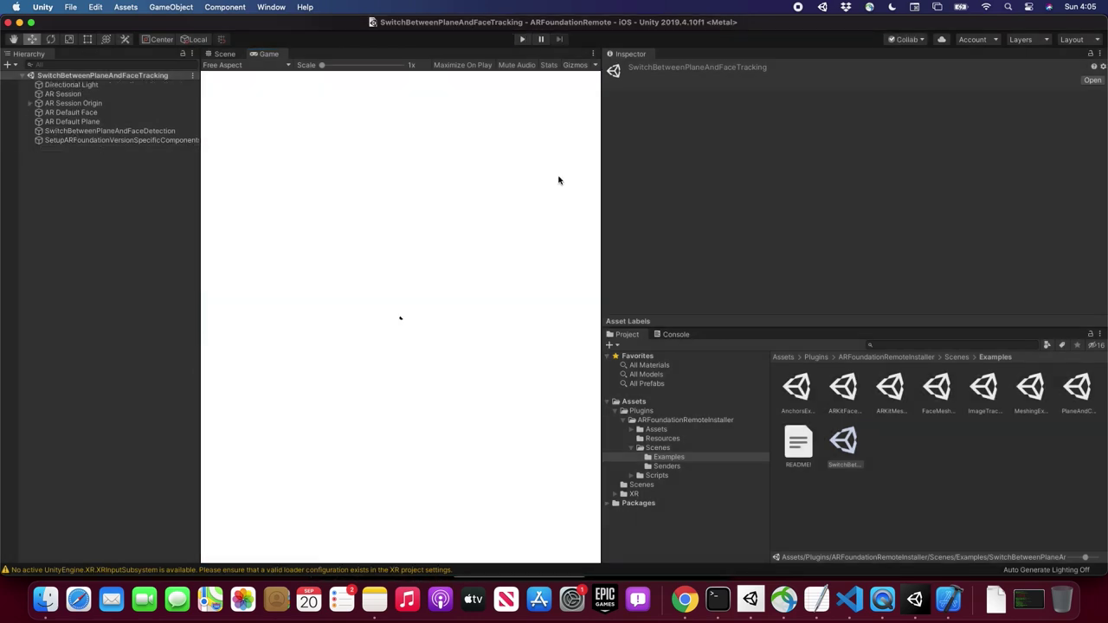
Open and play the AnchorsExample scene
left_click(797, 389)
double_click(811, 392)
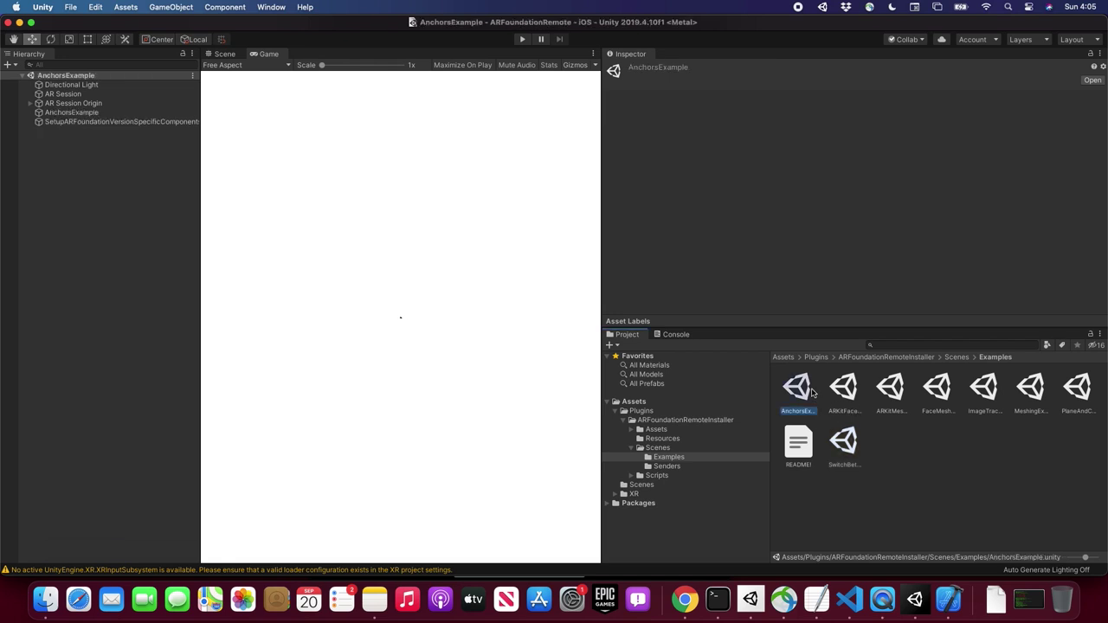
left_click(522, 39)
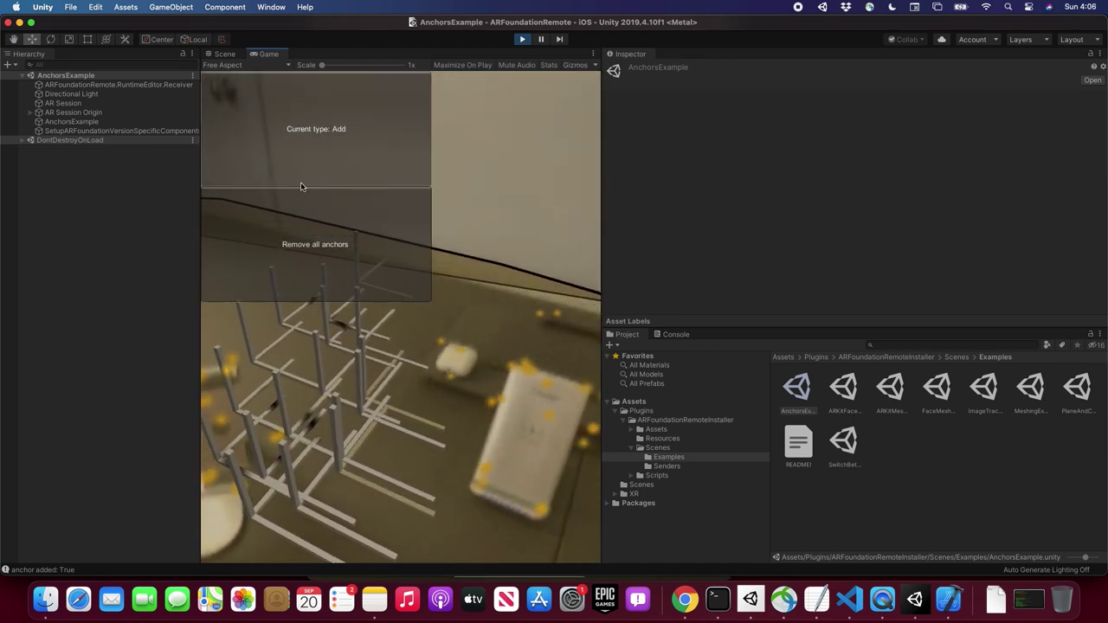
Expand AR Session Origin > Trackables to inspect a placed anchor and its cubes, then stop playback
left_click(30, 113)
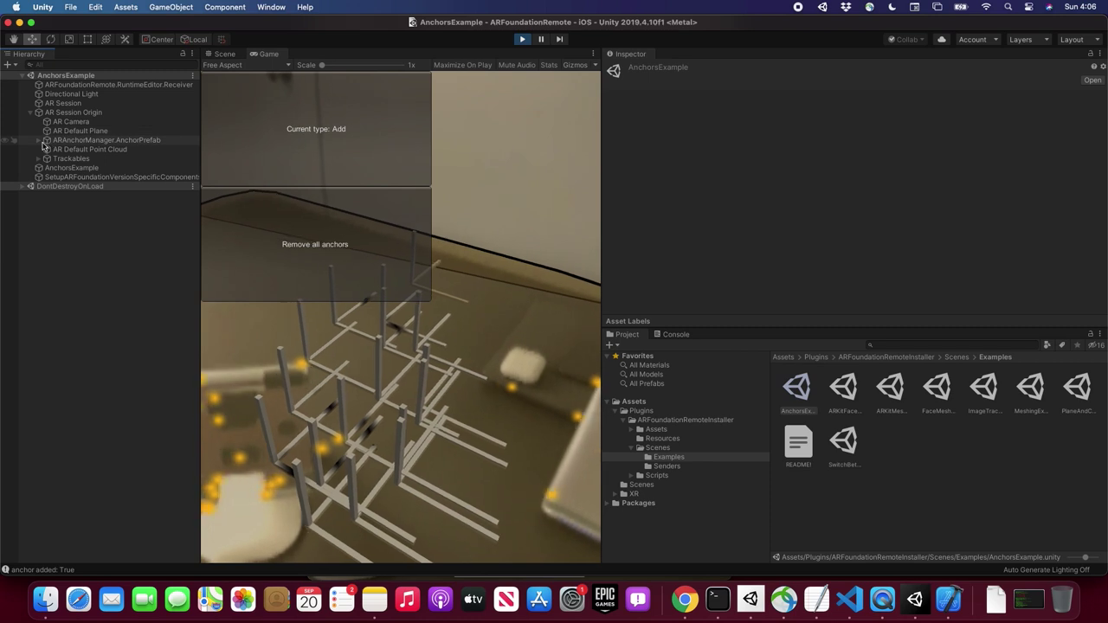
left_click(45, 141)
left_click(65, 159)
left_click(43, 159)
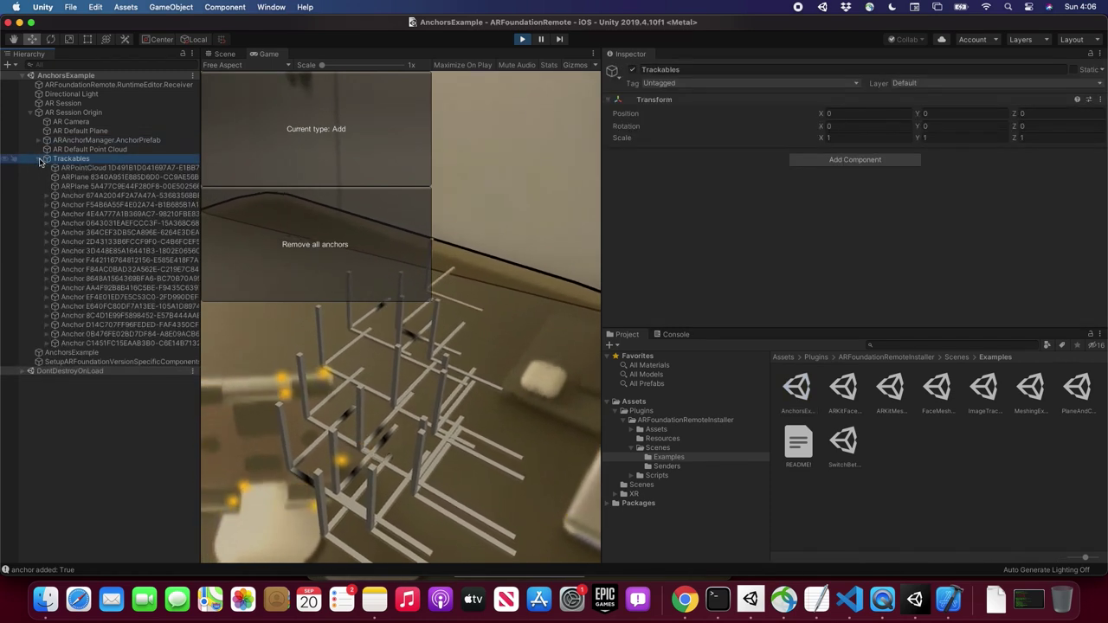
left_click(45, 195)
left_click(46, 197)
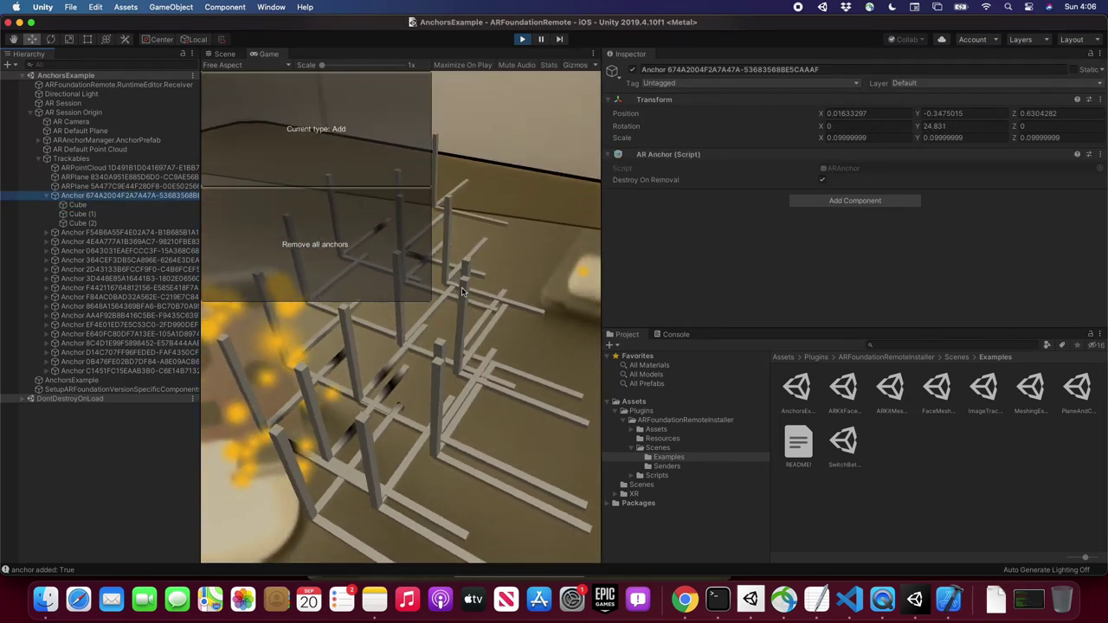
left_click(522, 40)
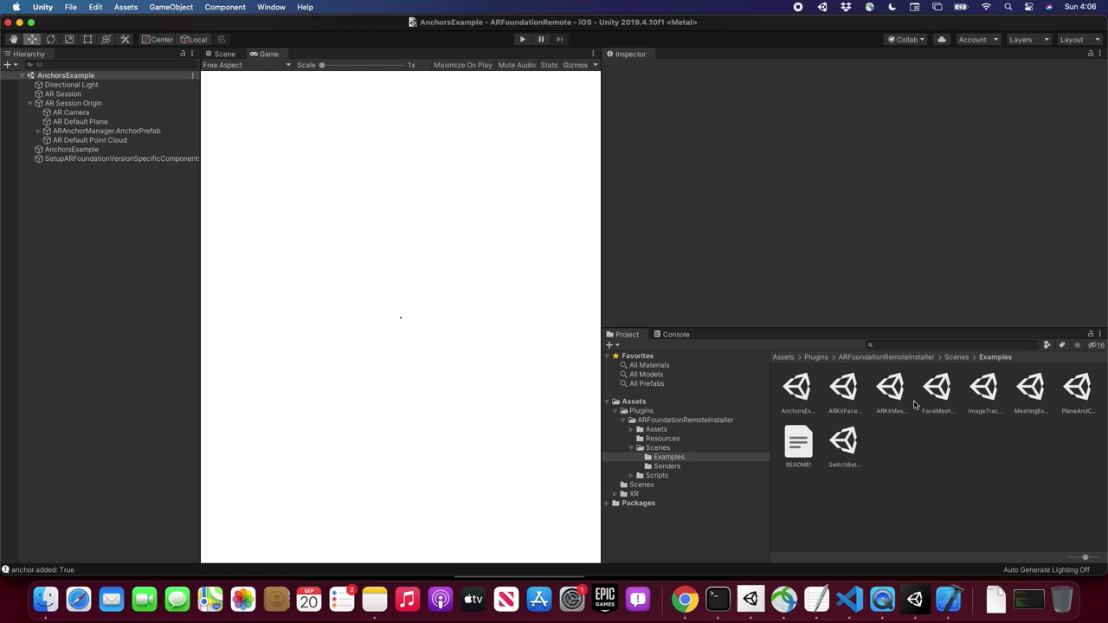
Play the MeshingExample scene to view the room mesh, then stop it
double_click(1027, 383)
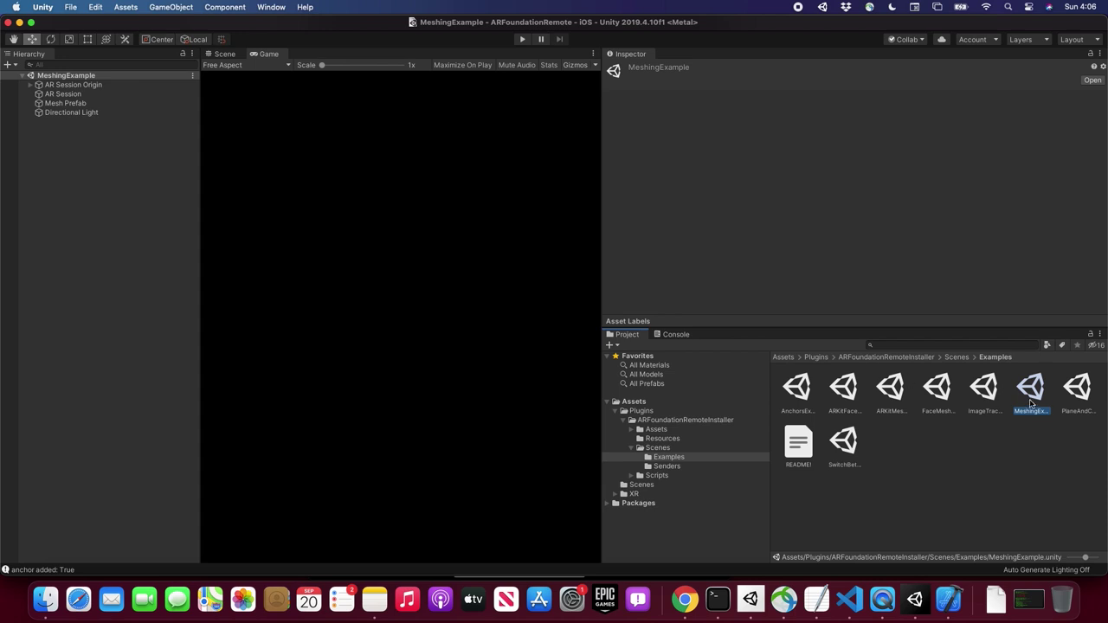
left_click(523, 39)
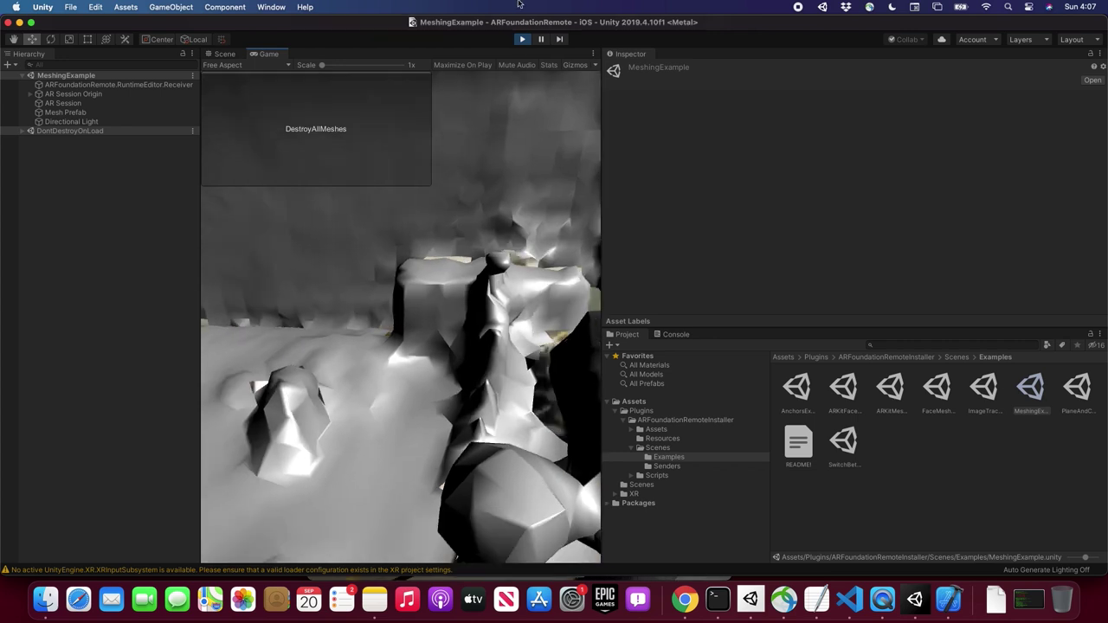
left_click(522, 40)
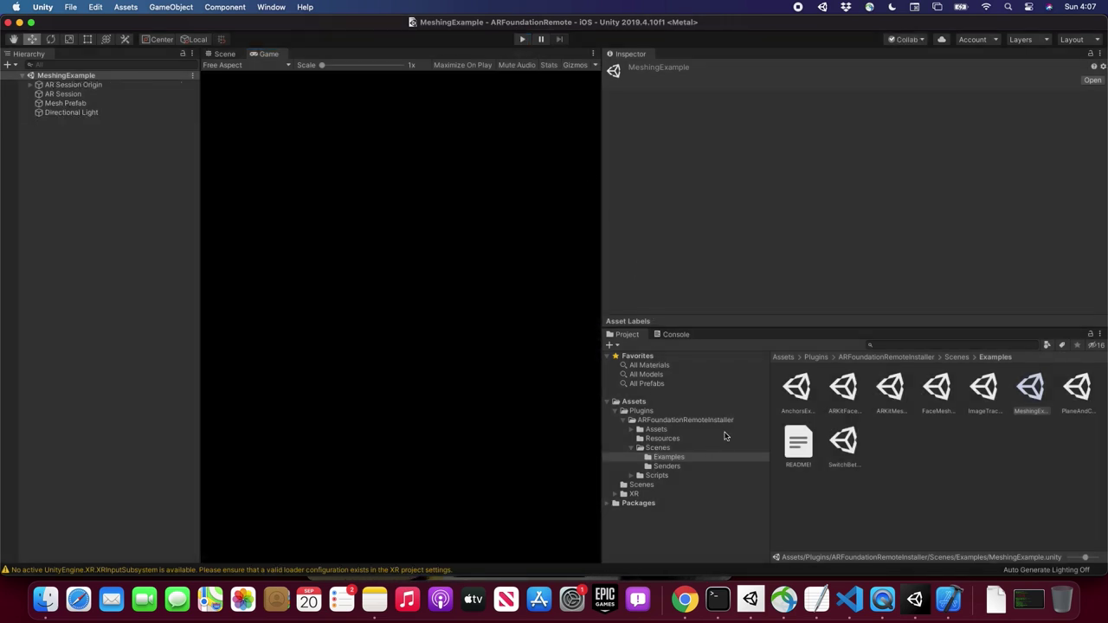
Browse the Resources and Senders folders and return to the Examples folder
left_click(661, 439)
left_click(665, 466)
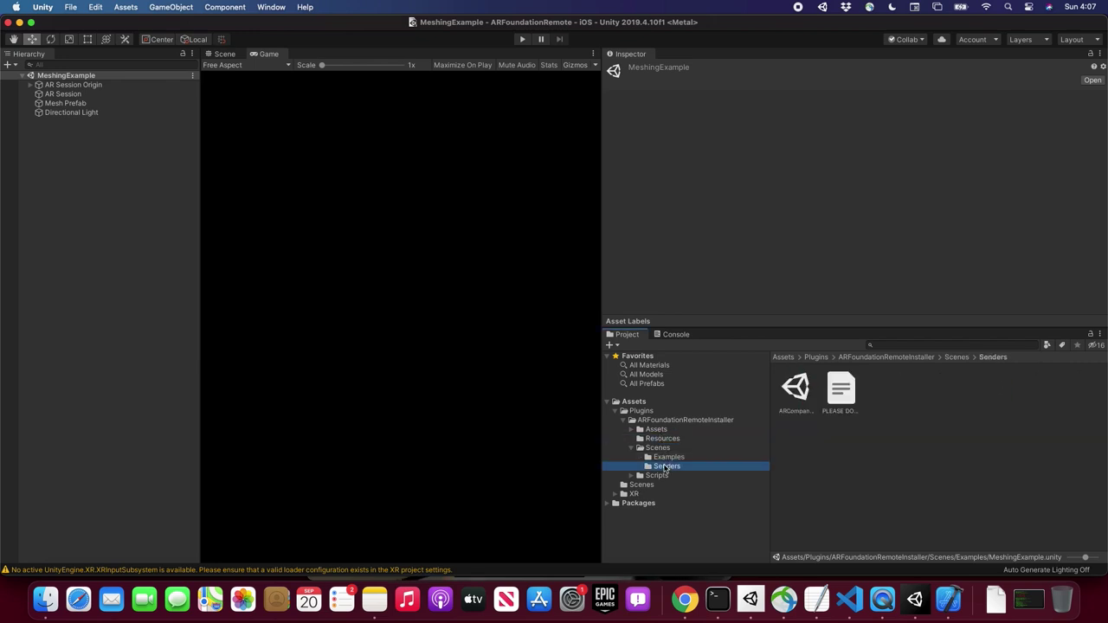
left_click(679, 458)
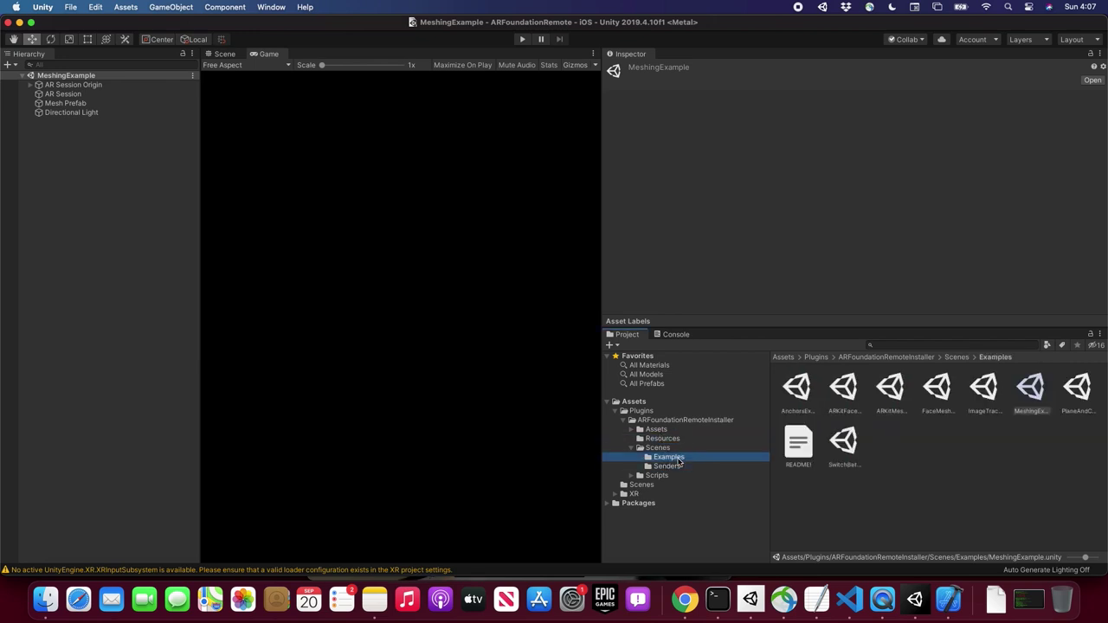
Open the ImageTrackingExample scene and inspect the reference image library on AR Session Origin
double_click(982, 398)
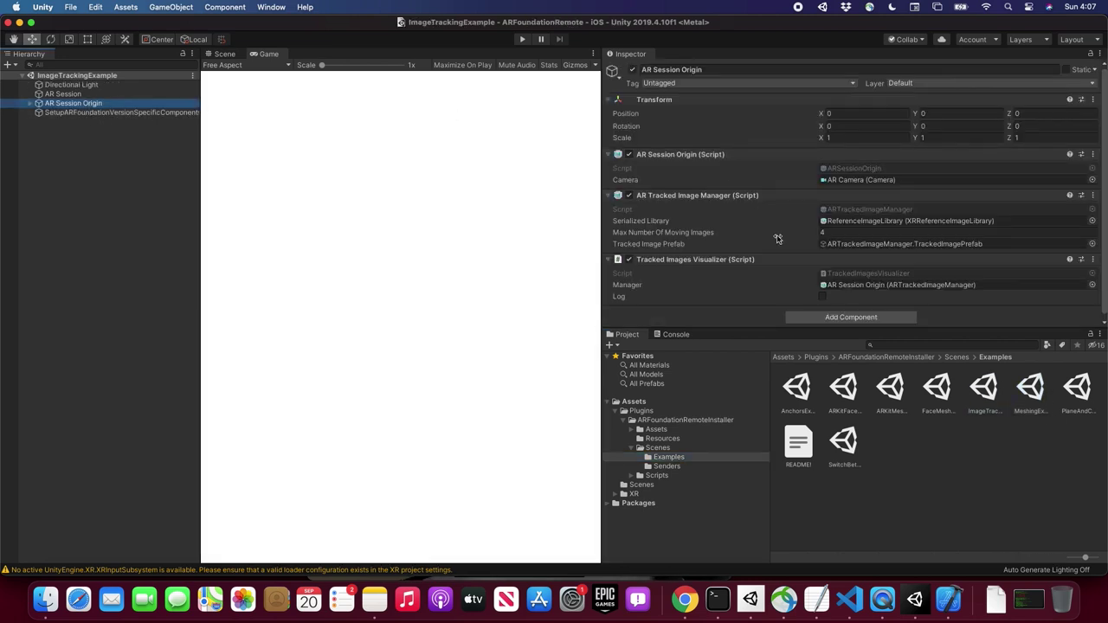
left_click(848, 244)
double_click(879, 222)
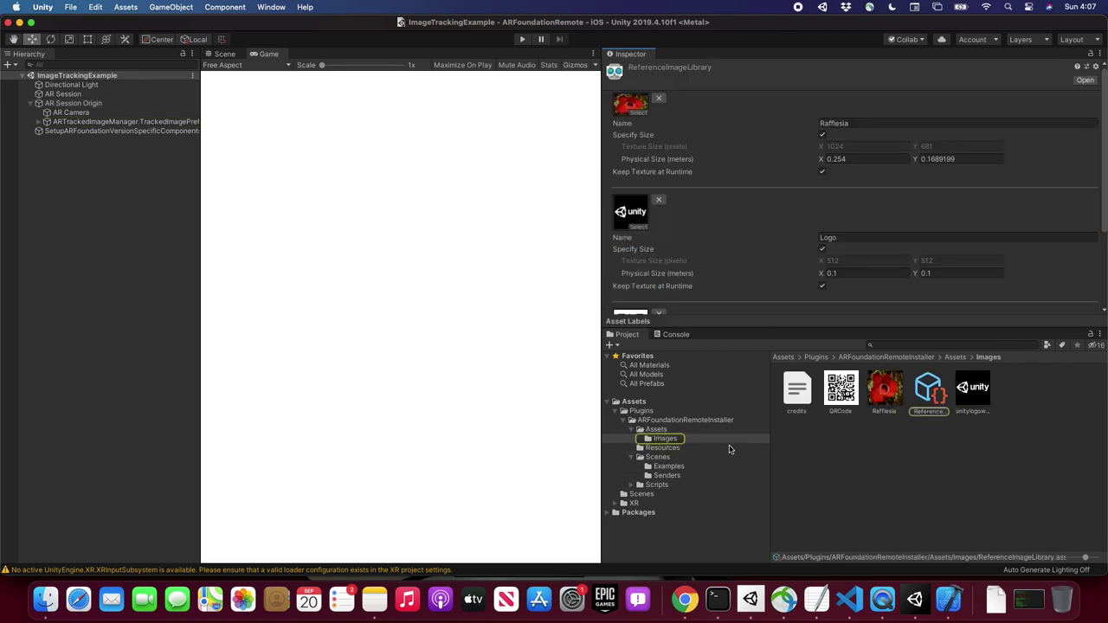
Open the unitylogowhiteonblack reference image in Preview
left_click(970, 381)
key("super+Tab")
double_click(971, 389)
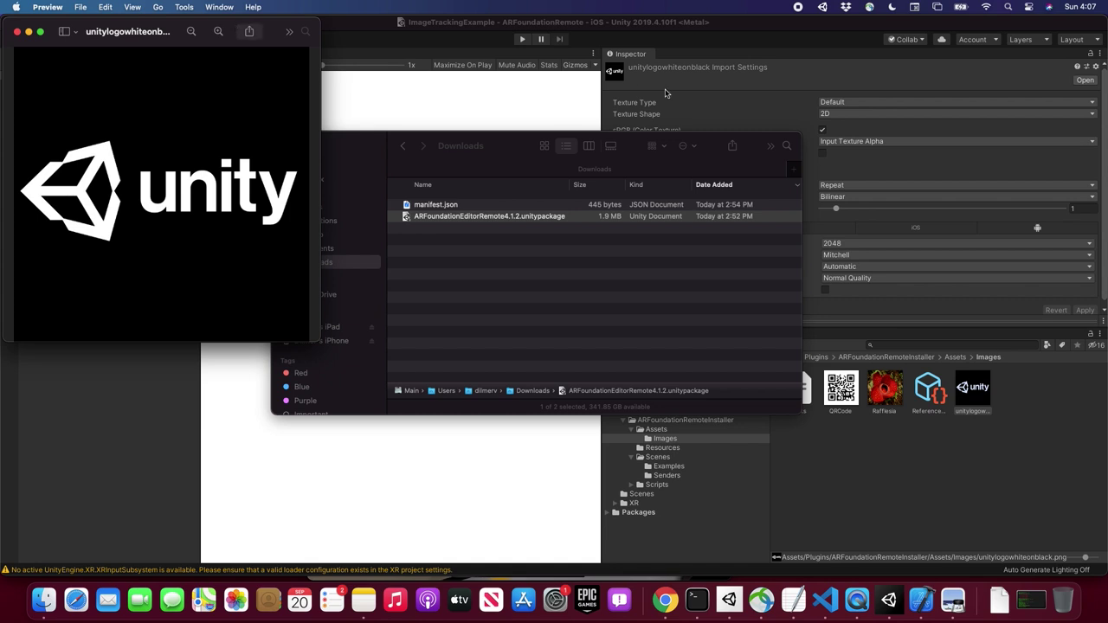
Run the image tracking scene with the Unity logo shown in Preview beside the editor
left_click_drag(42, 28, 771, 121)
left_click(287, 146)
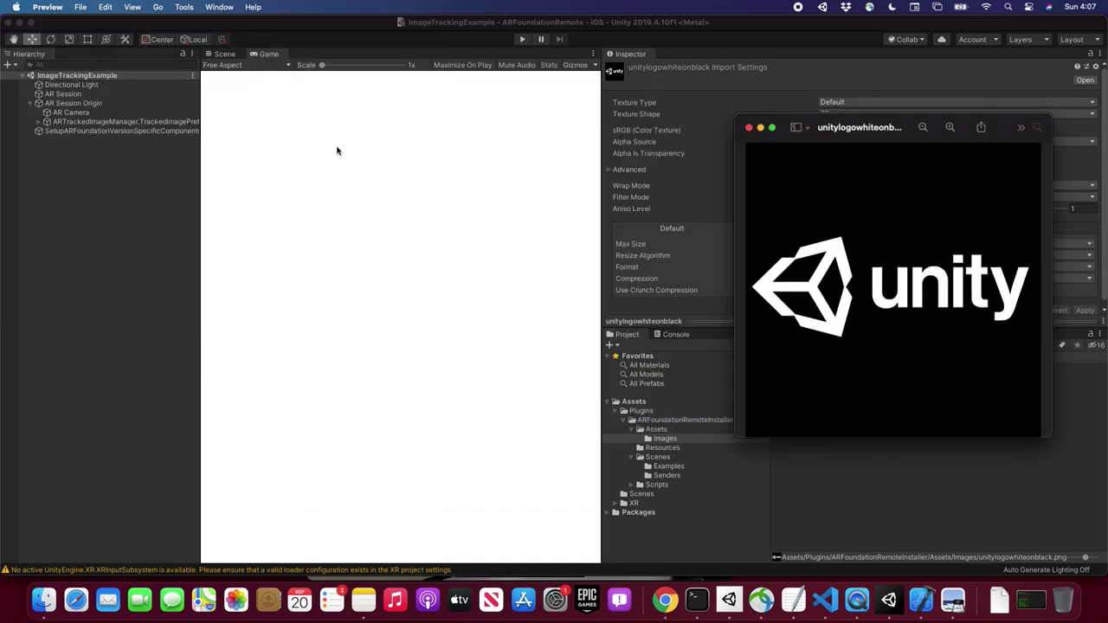
left_click(522, 41)
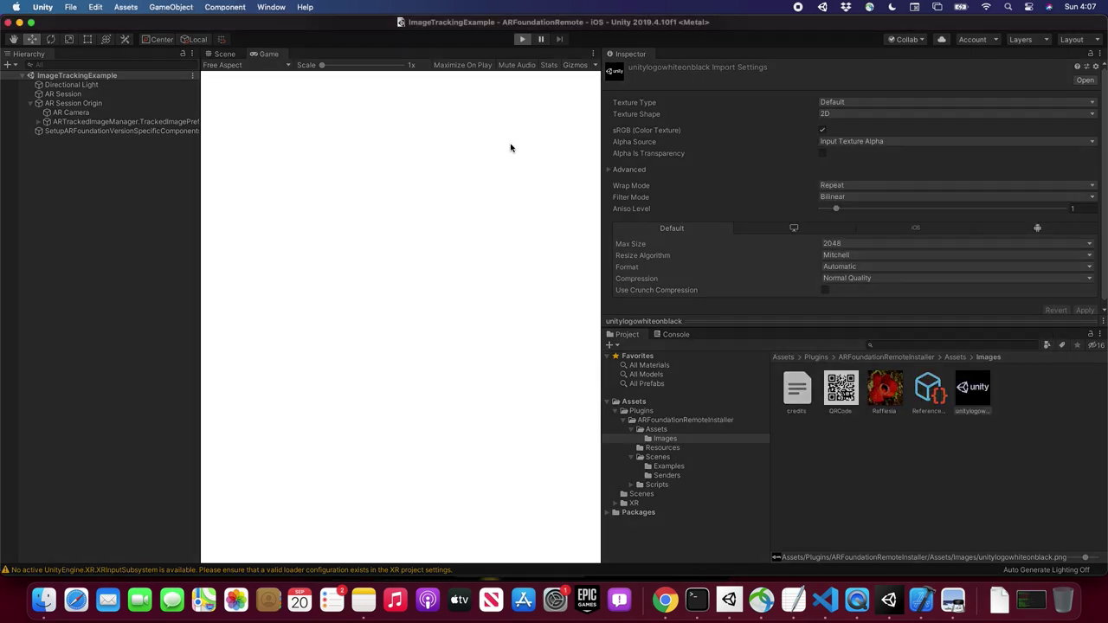
key("super+Tab")
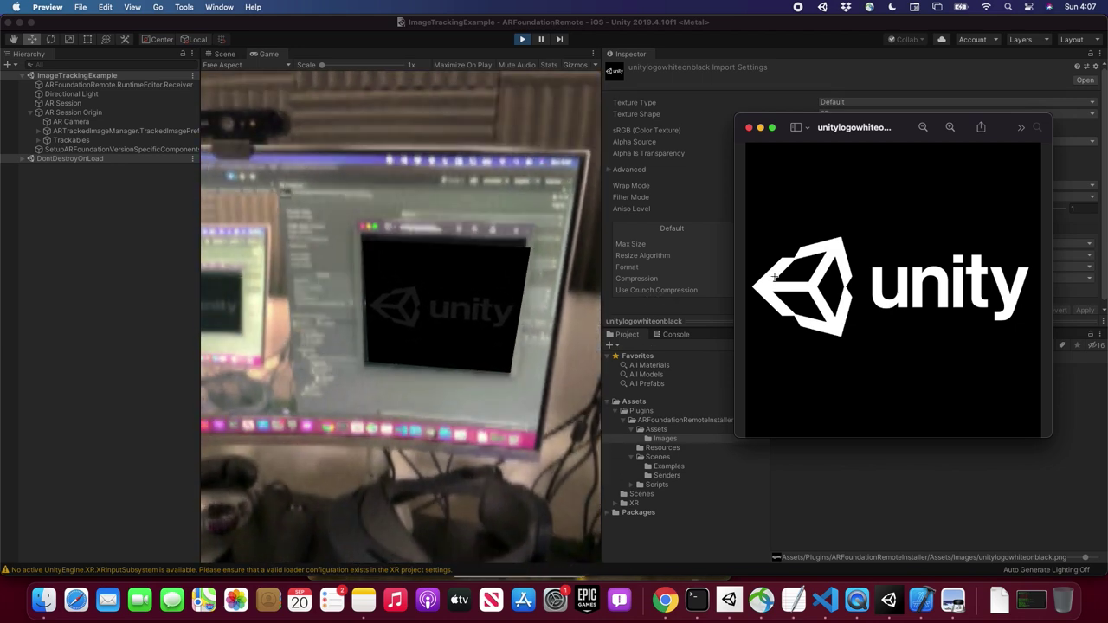
left_click_drag(888, 127, 743, 162)
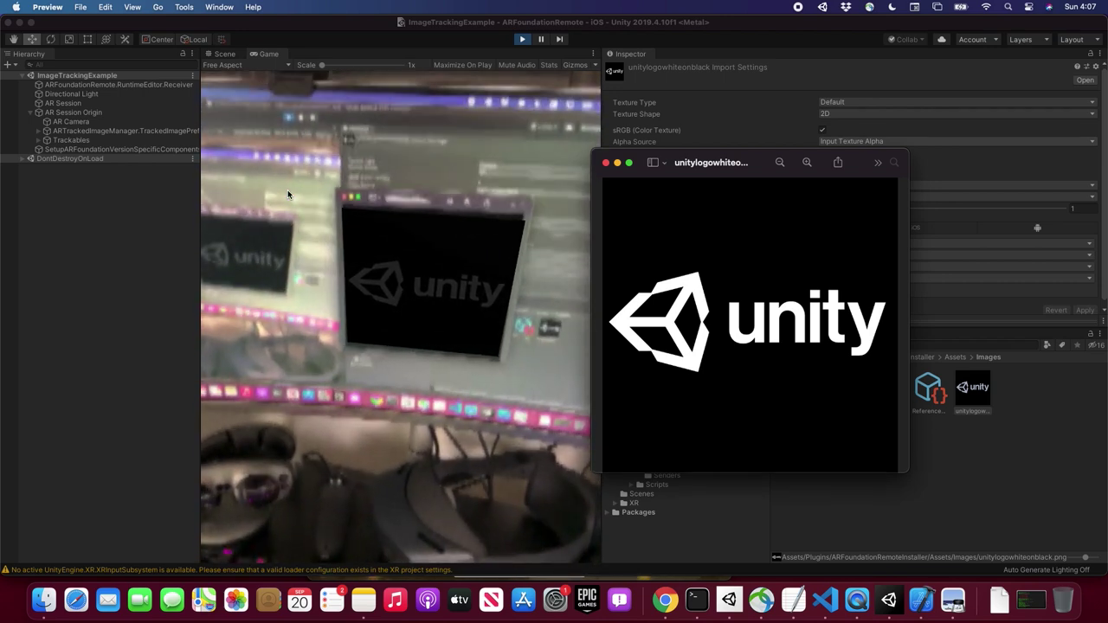
Stop Play mode and reopen the plugin's Settings asset from the Resources folder
left_click(522, 39)
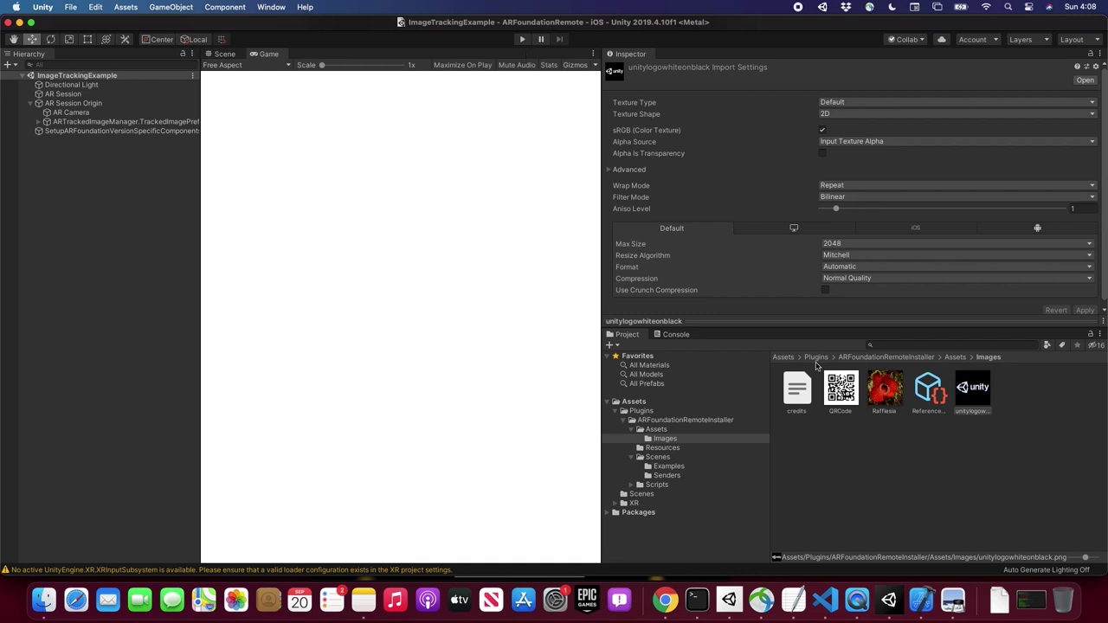
left_click(665, 449)
left_click(808, 397)
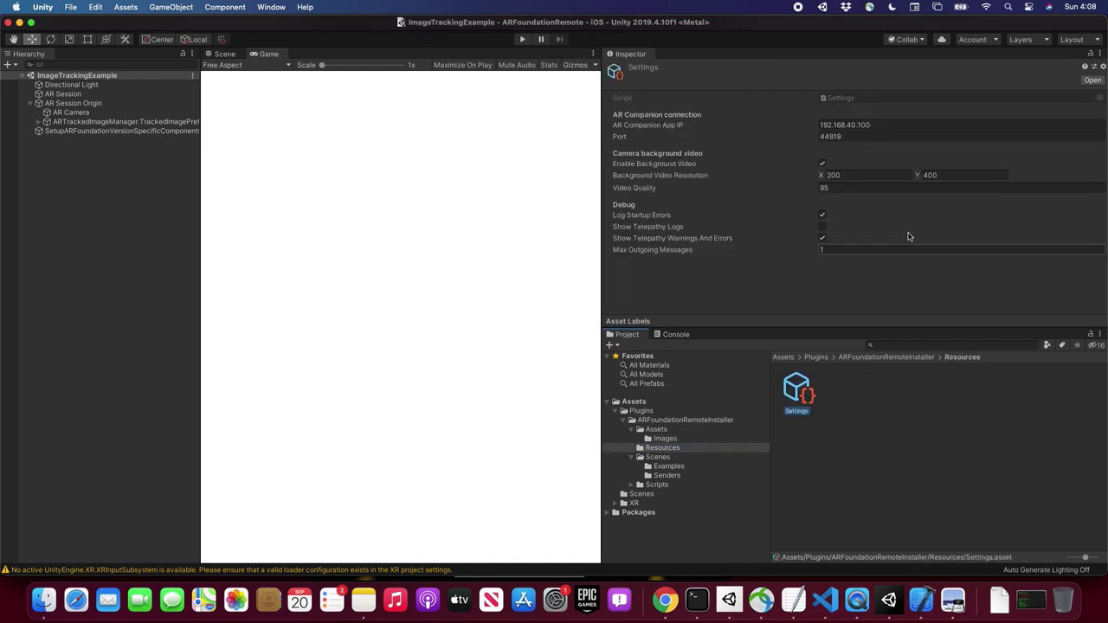